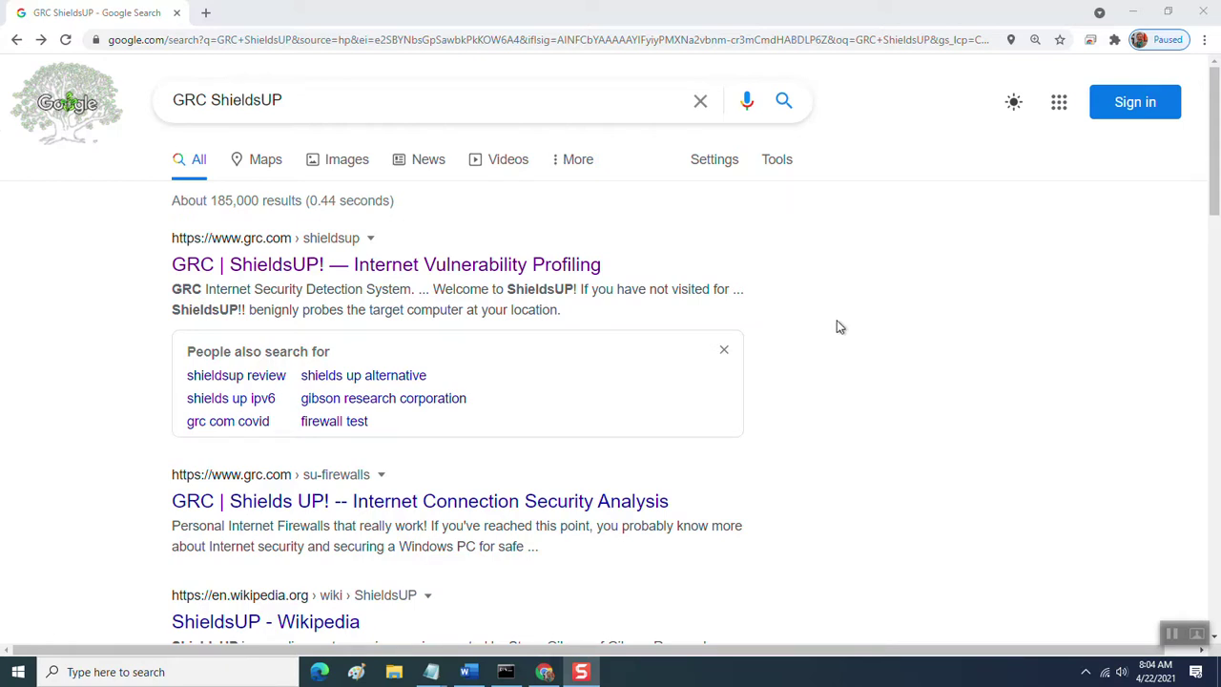
- Switch to the Word study guide and review the "registered" ports passage and the Linux ephemeral port range
click(469, 673)
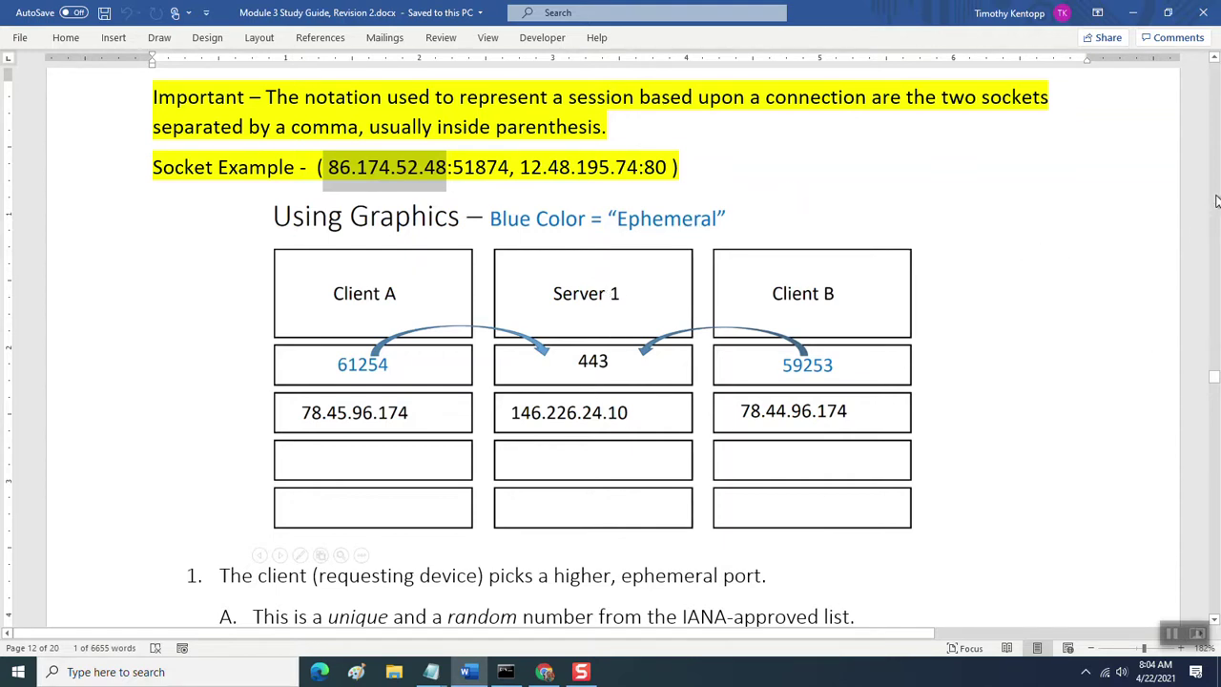
scroll(1213, 205, down, 10)
scroll(1217, 199, up, 5)
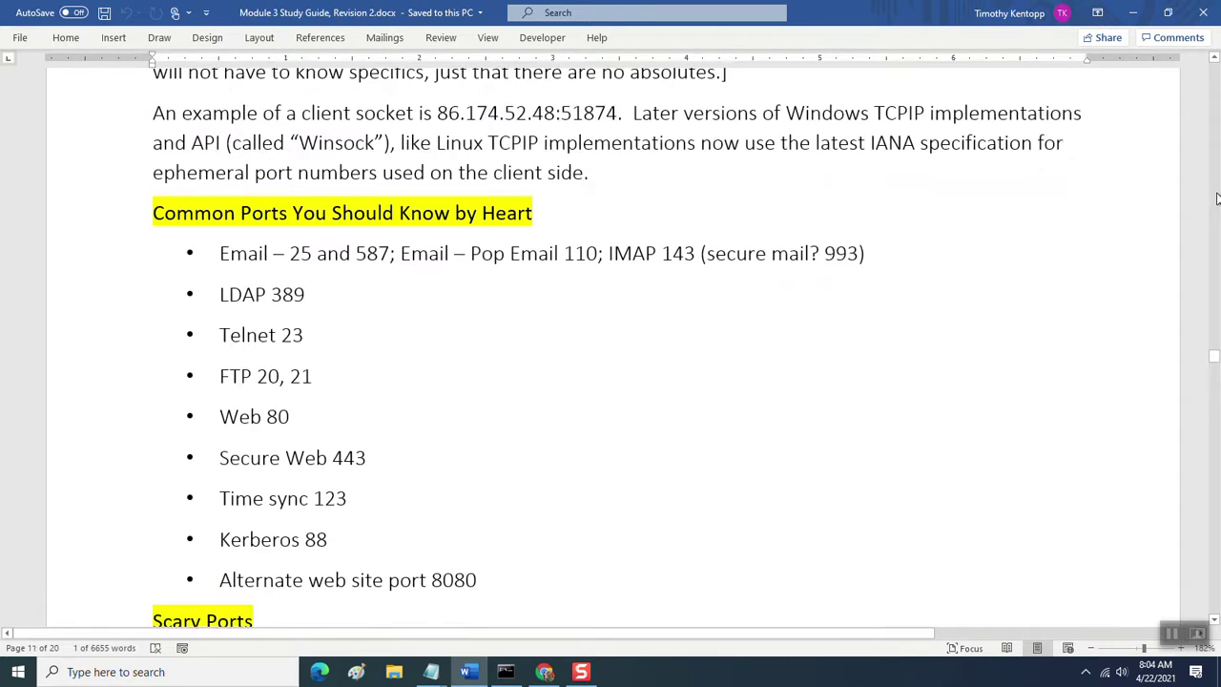
scroll(1217, 198, up, 5)
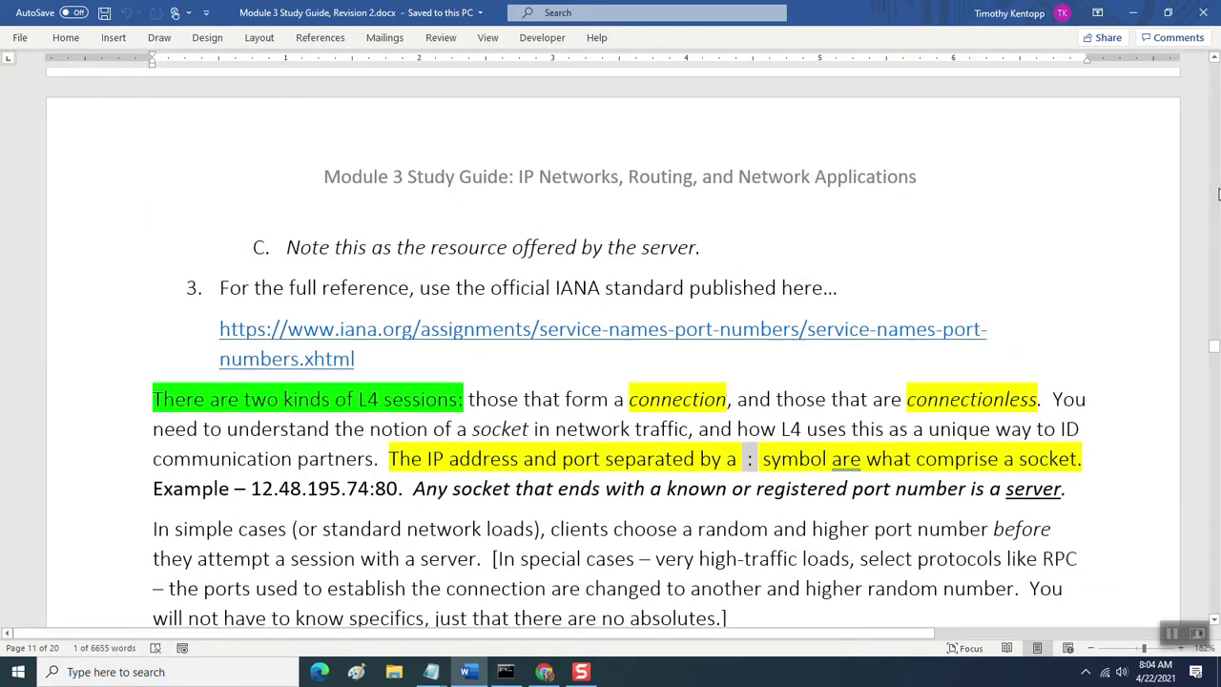
scroll(1218, 195, up, 5)
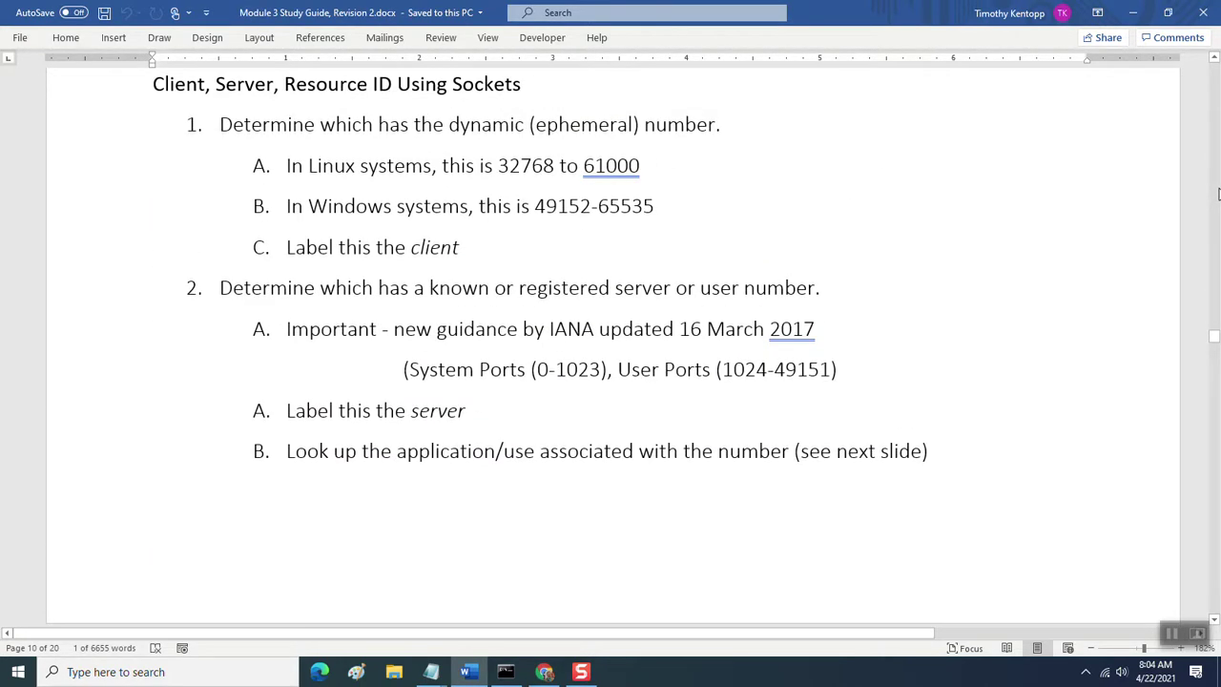
scroll(850, 207, up, 1)
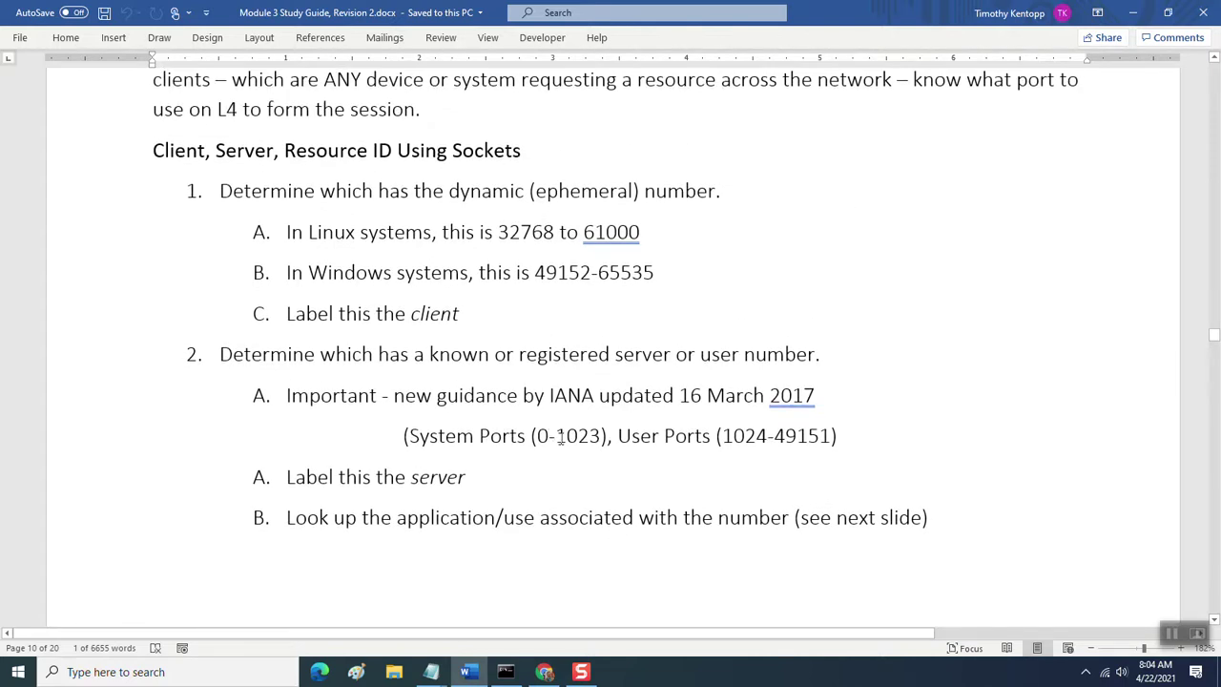
scroll(588, 401, up, 1)
scroll(588, 401, up, 1)
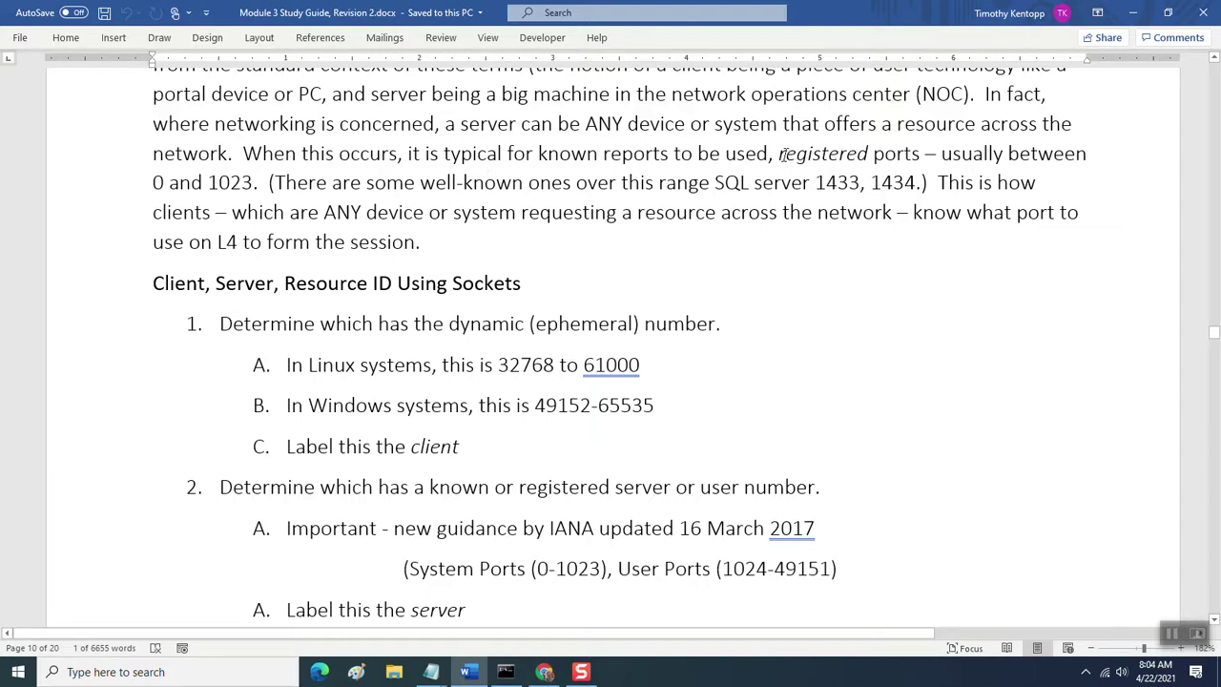
drag(781, 154, 868, 156)
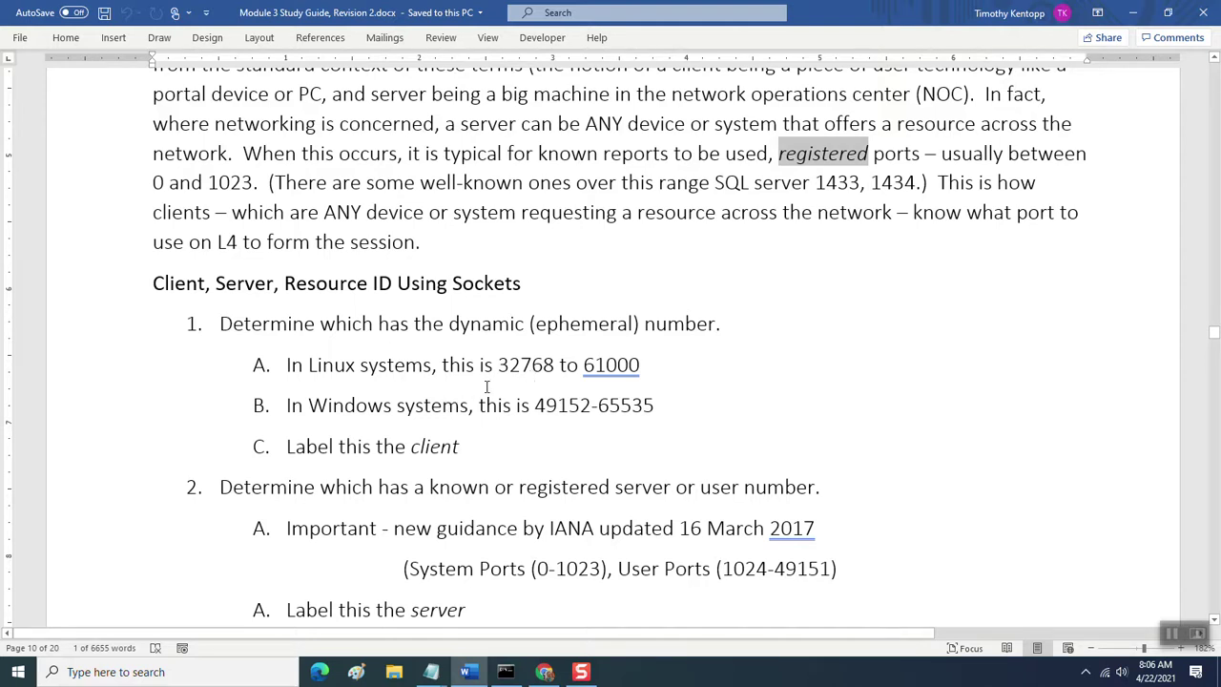
click(498, 365)
drag(499, 364, 640, 365)
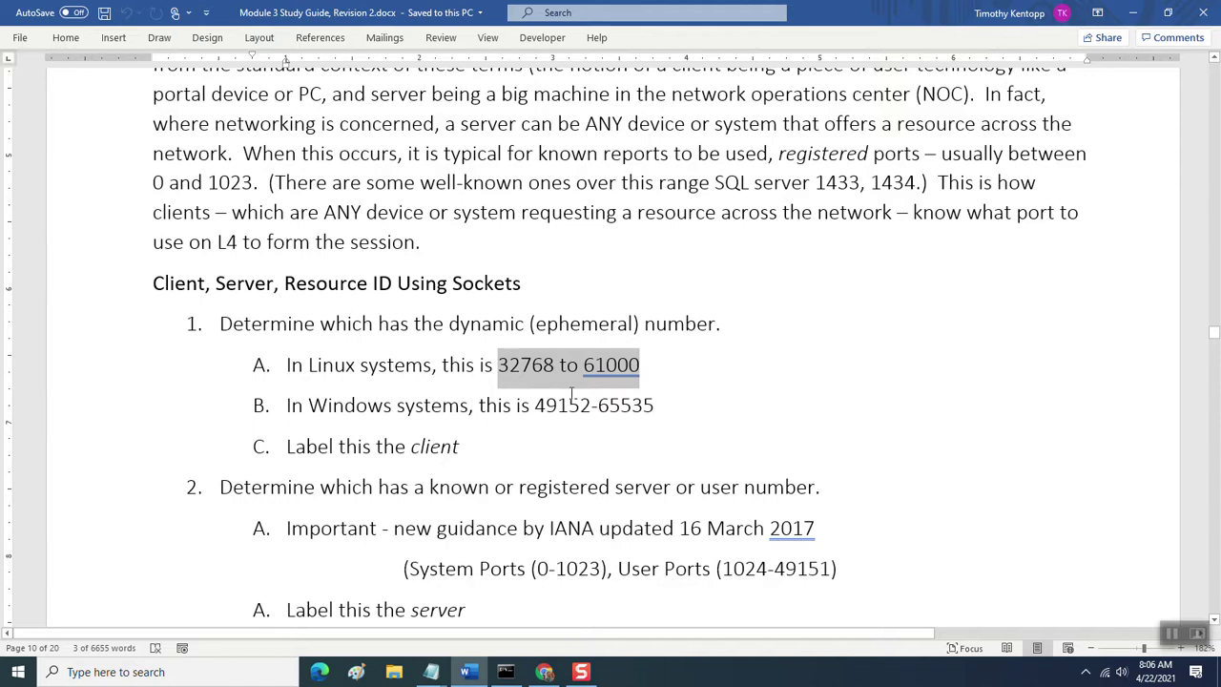
- Examine the study guide's socket example, highlighting the server IP address 12.48.195.74 and the full server socket 12.48.195.74:80
scroll(580, 416, down, 8)
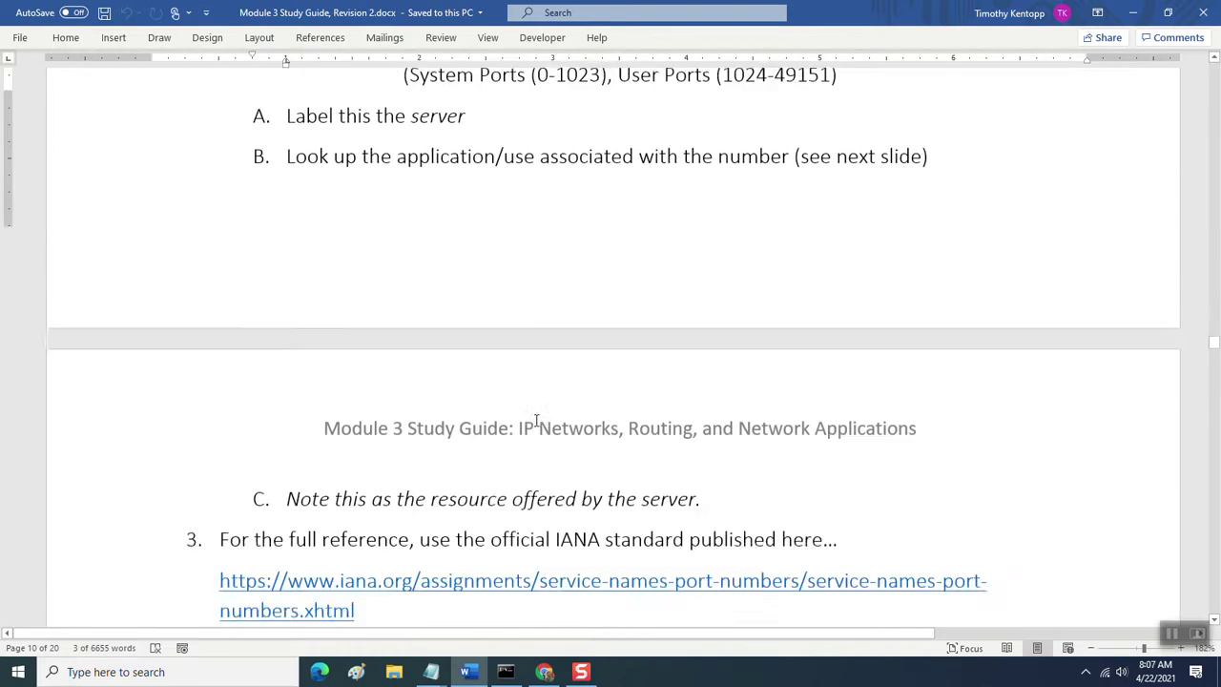
scroll(523, 403, down, 10)
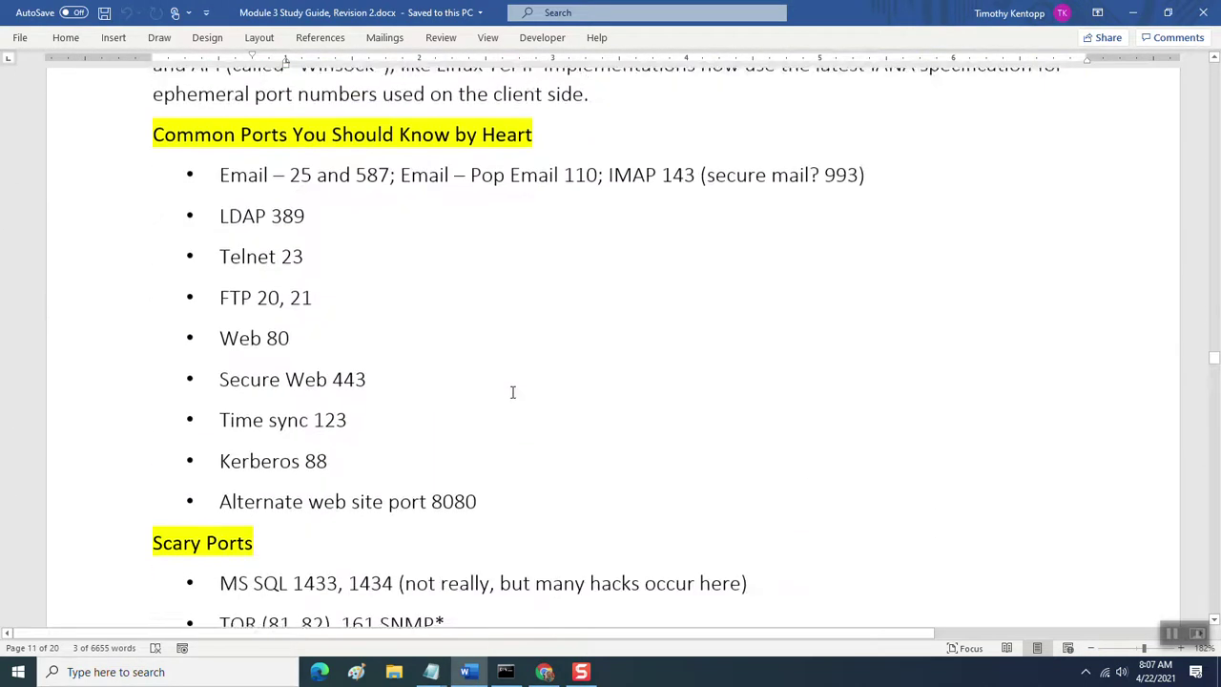
scroll(513, 379, down, 6)
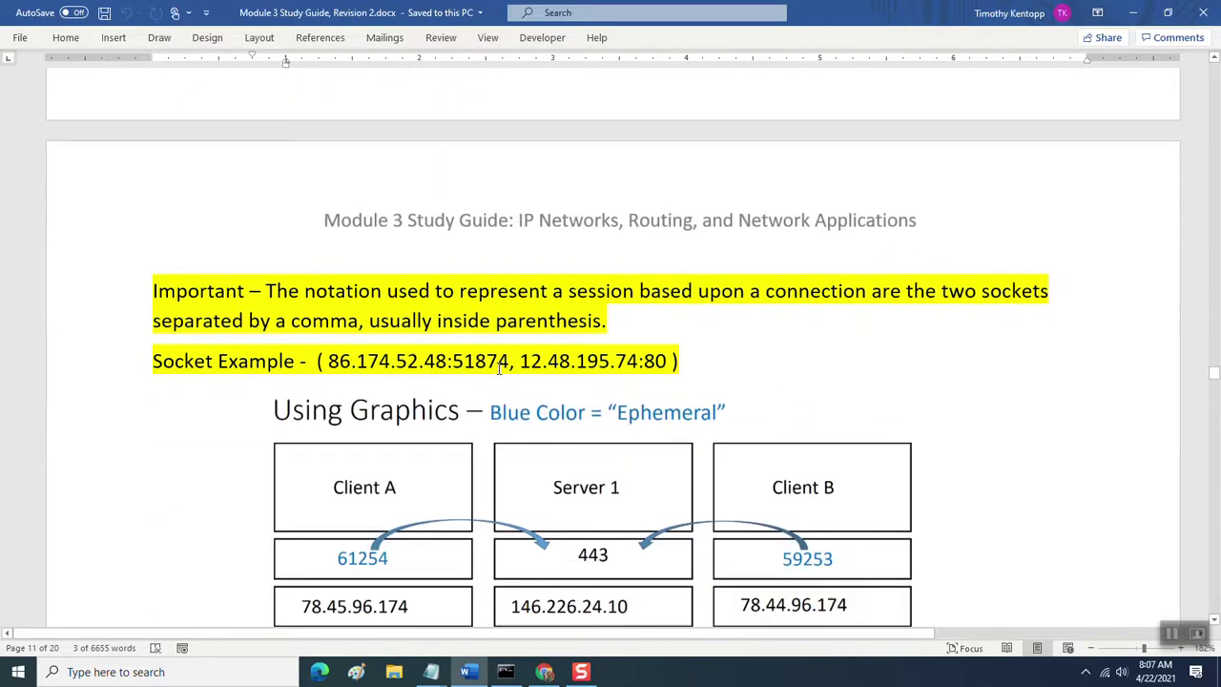
scroll(496, 370, down, 2)
scroll(493, 372, up, 1)
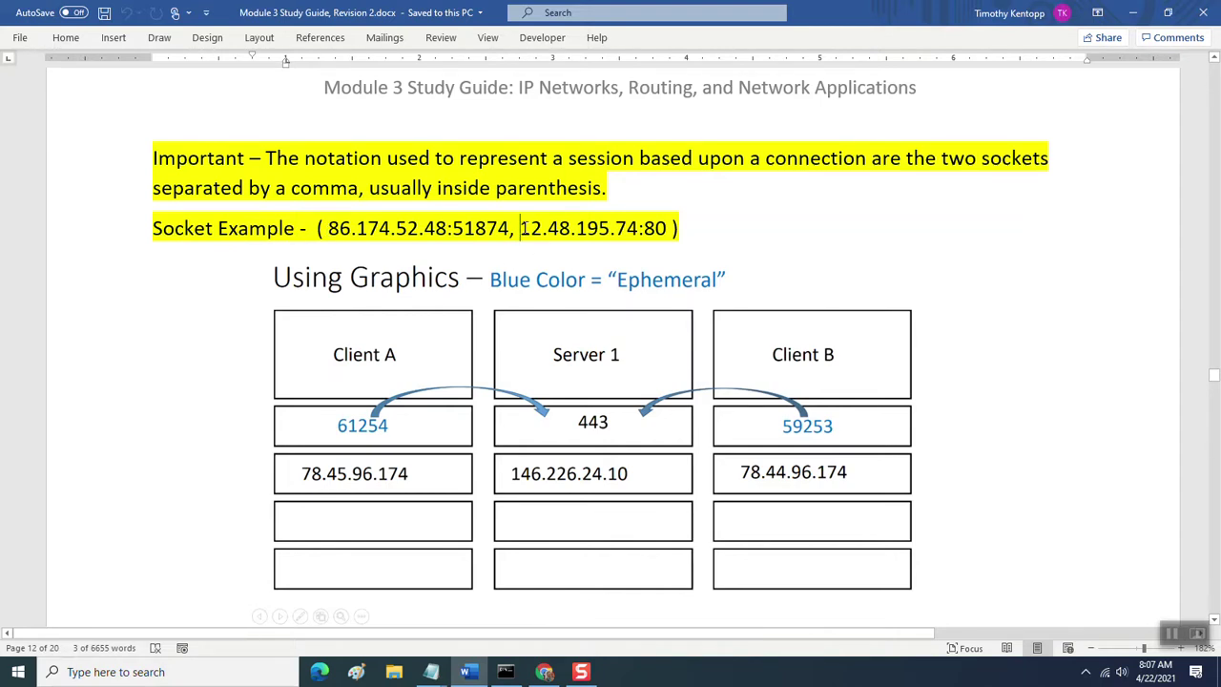
drag(521, 228, 640, 229)
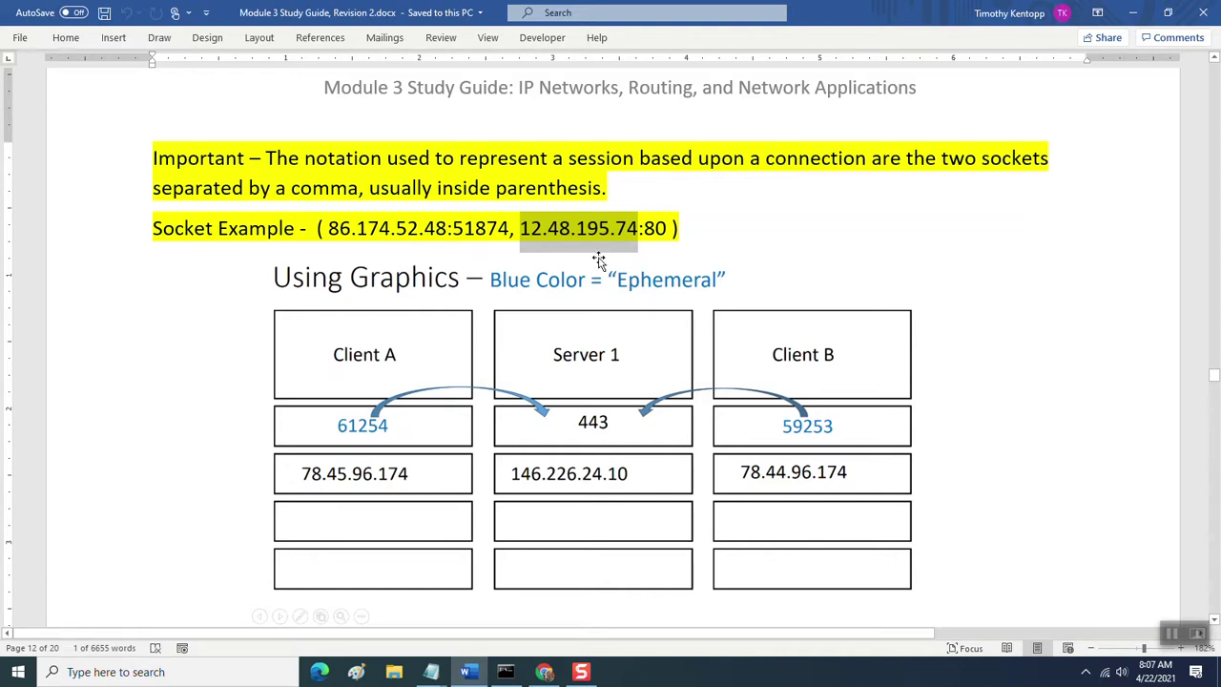
click(645, 229)
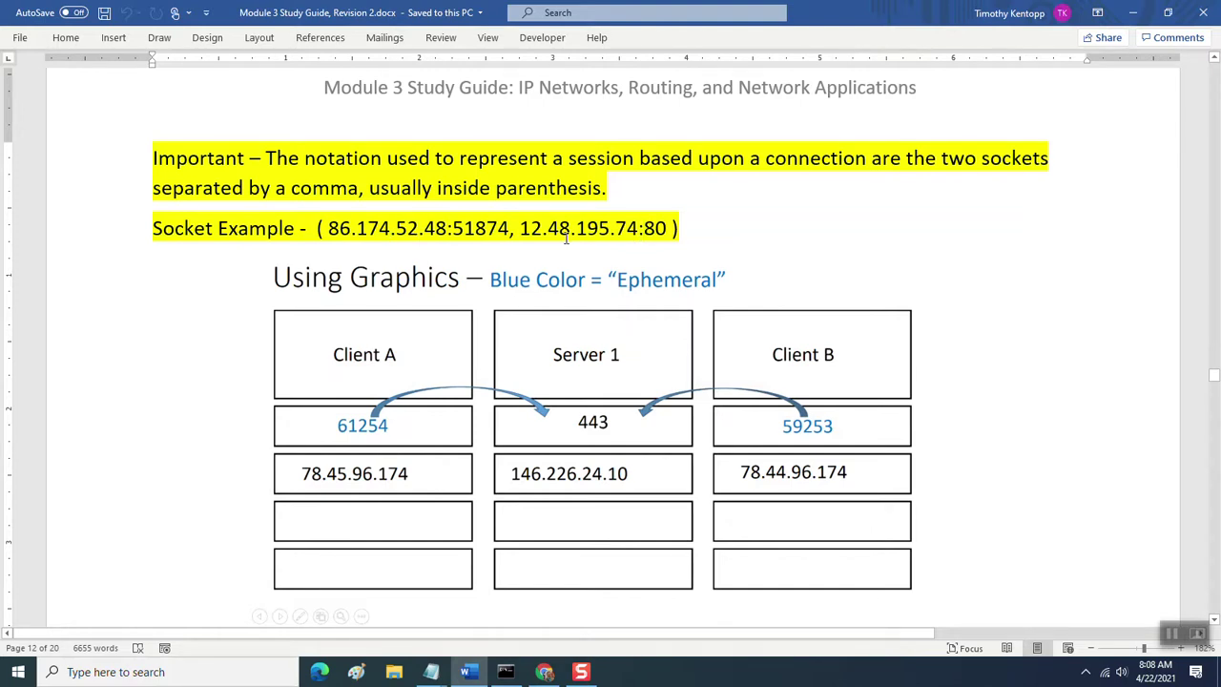
drag(522, 233, 666, 222)
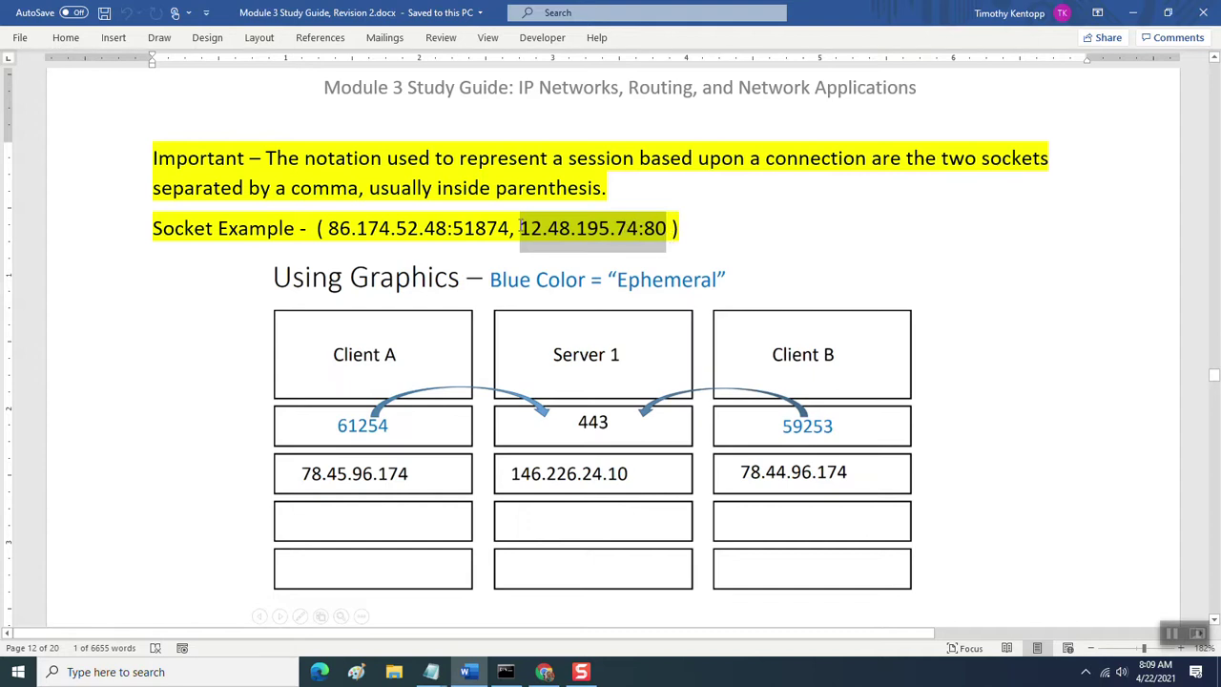
- Switch to Chrome, open GRC ShieldsUP! from the search results and run its All Service Ports scan
click(545, 673)
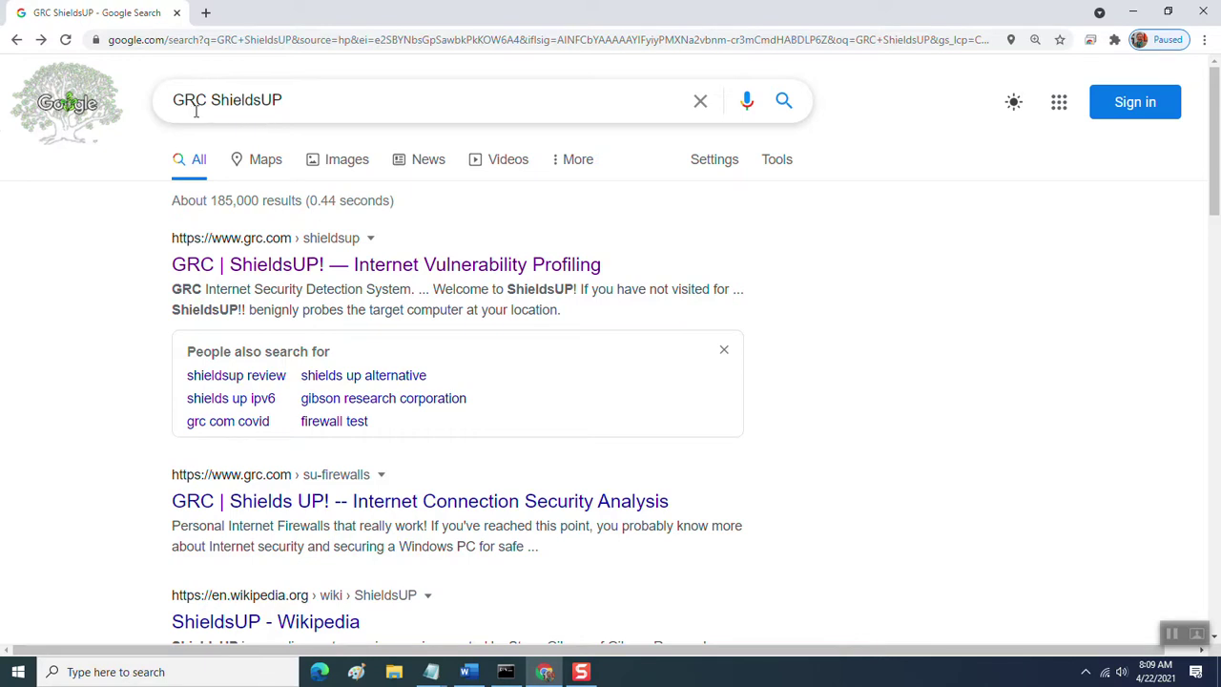
drag(286, 105, 159, 93)
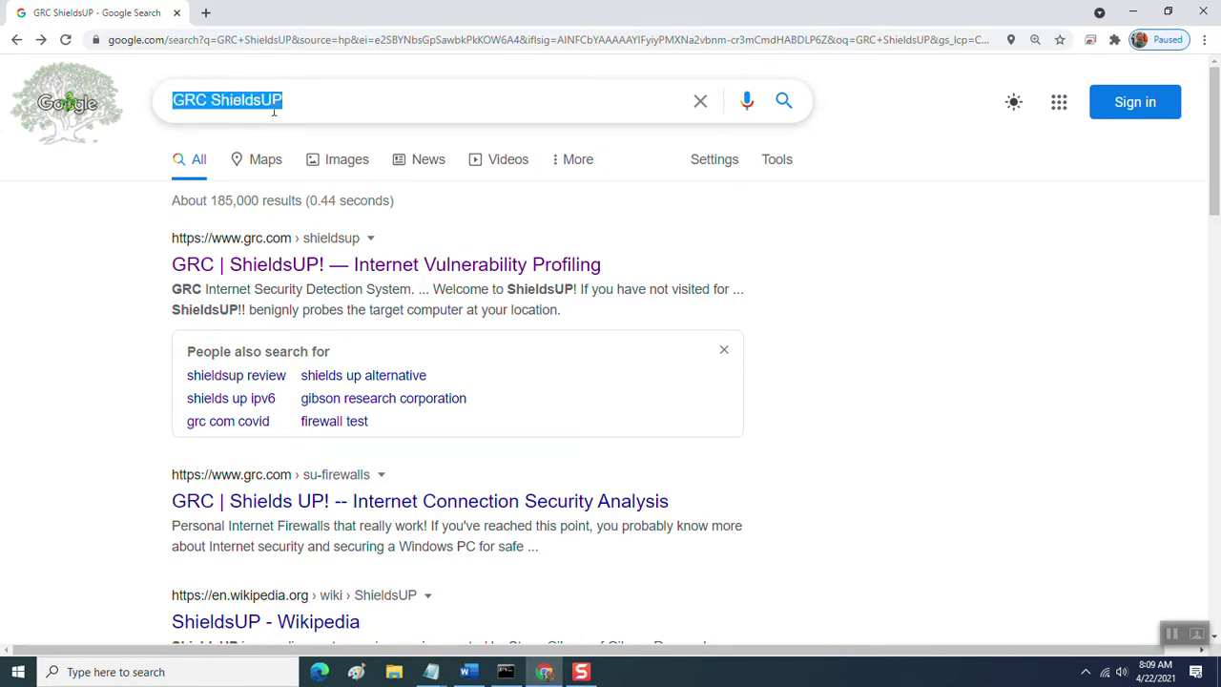
click(322, 276)
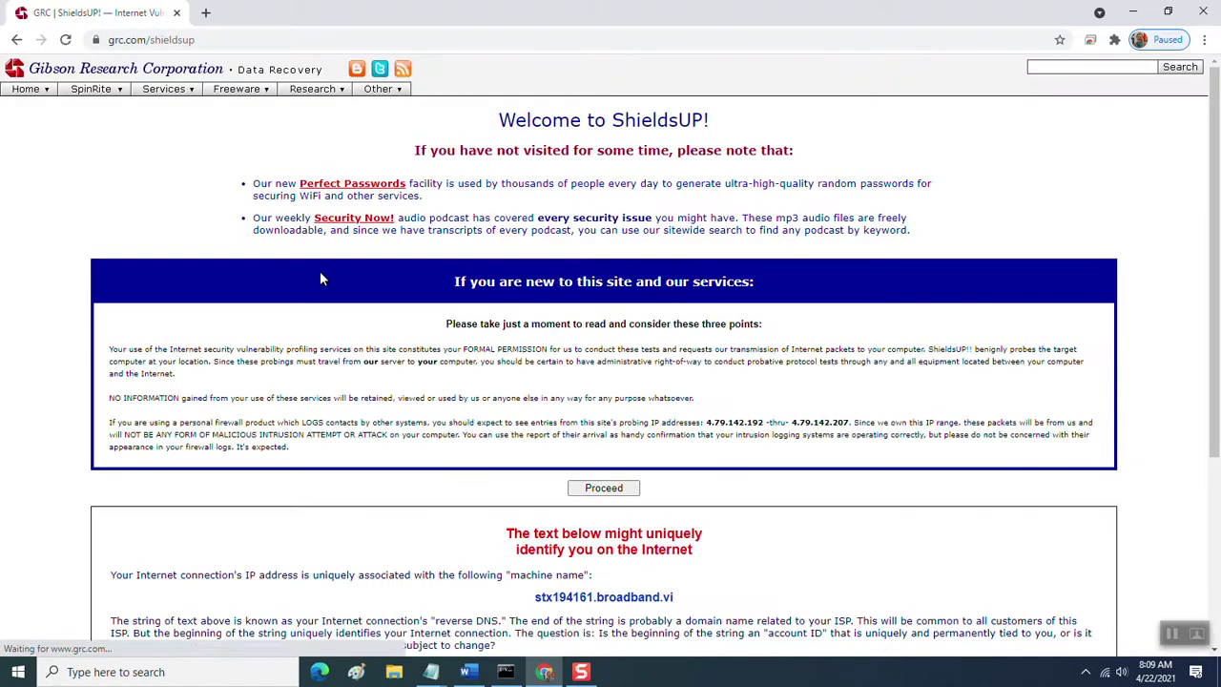
click(587, 490)
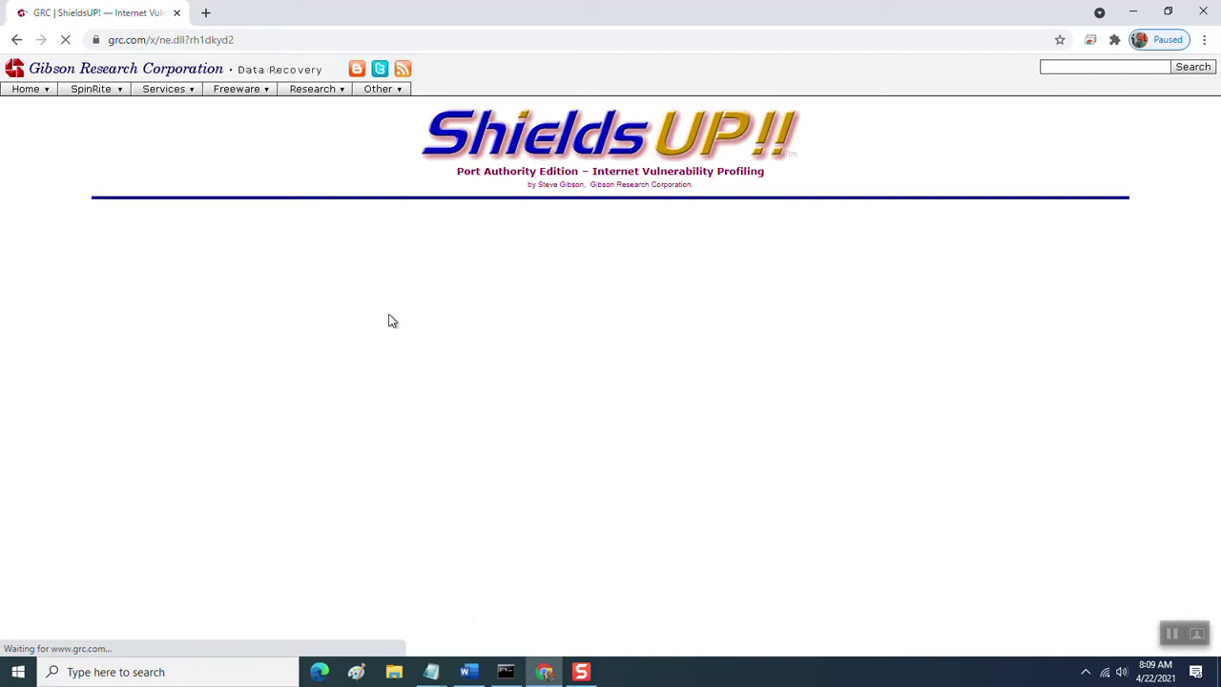
scroll(389, 319, down, 3)
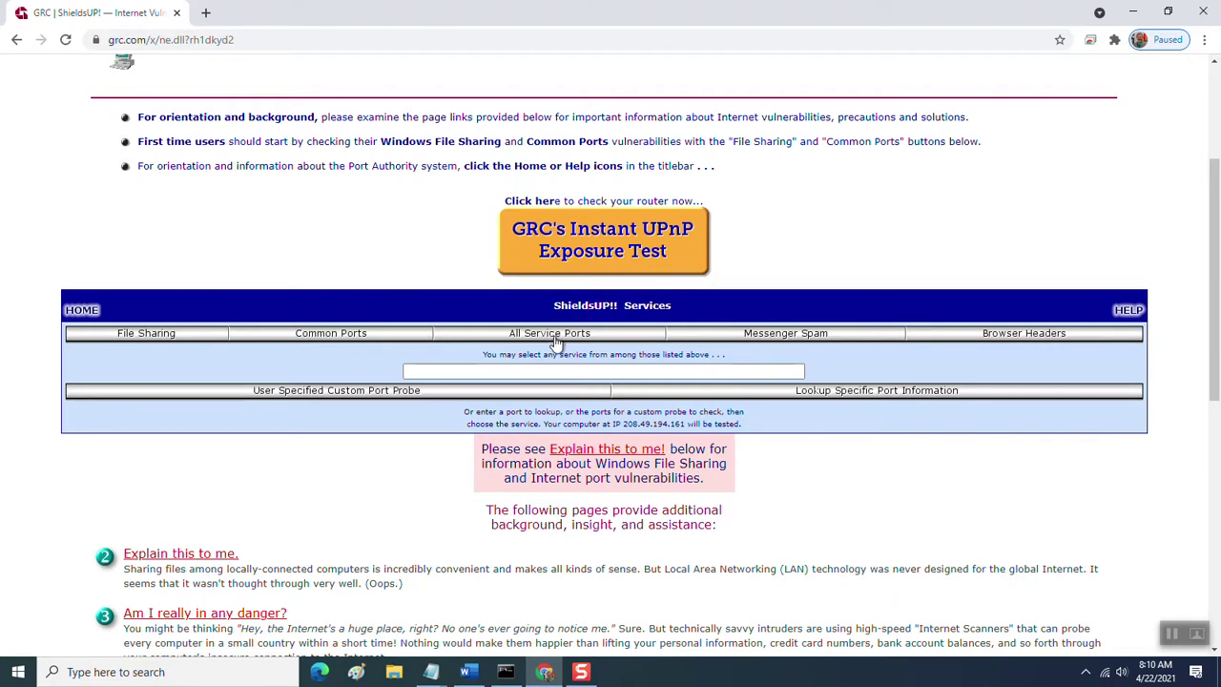
click(556, 336)
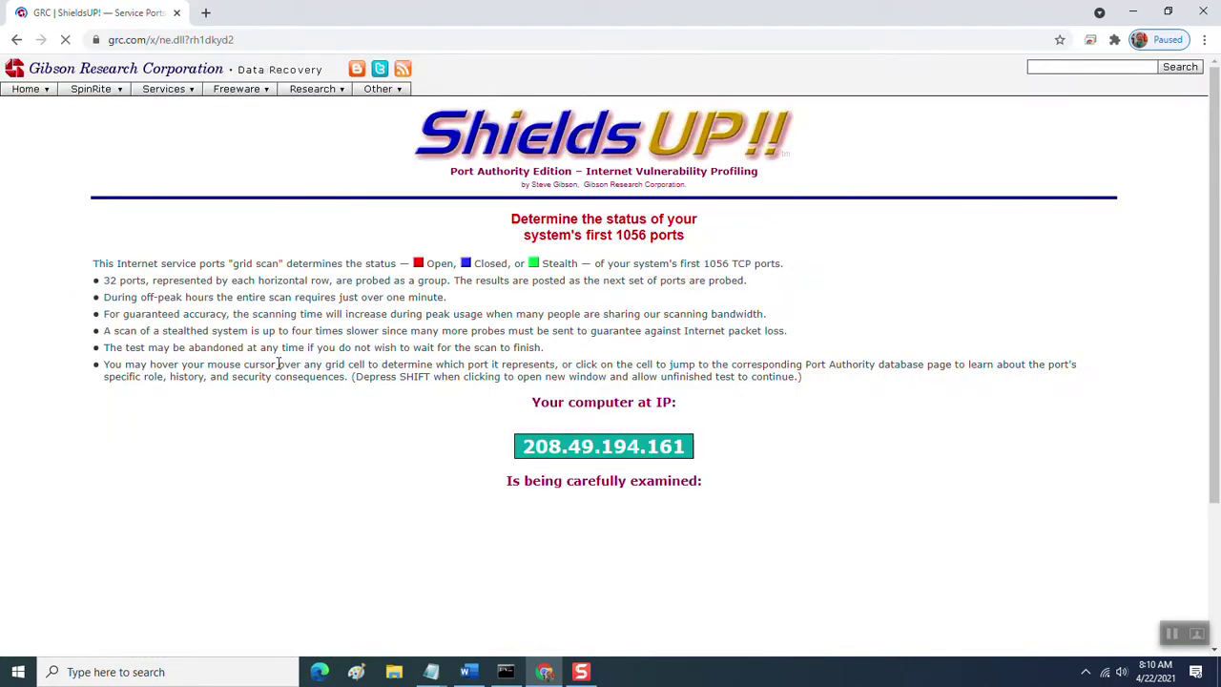
- Examine the port status grid through to port 1055, checking which port numbers the individual cells represent
scroll(281, 358, down, 3)
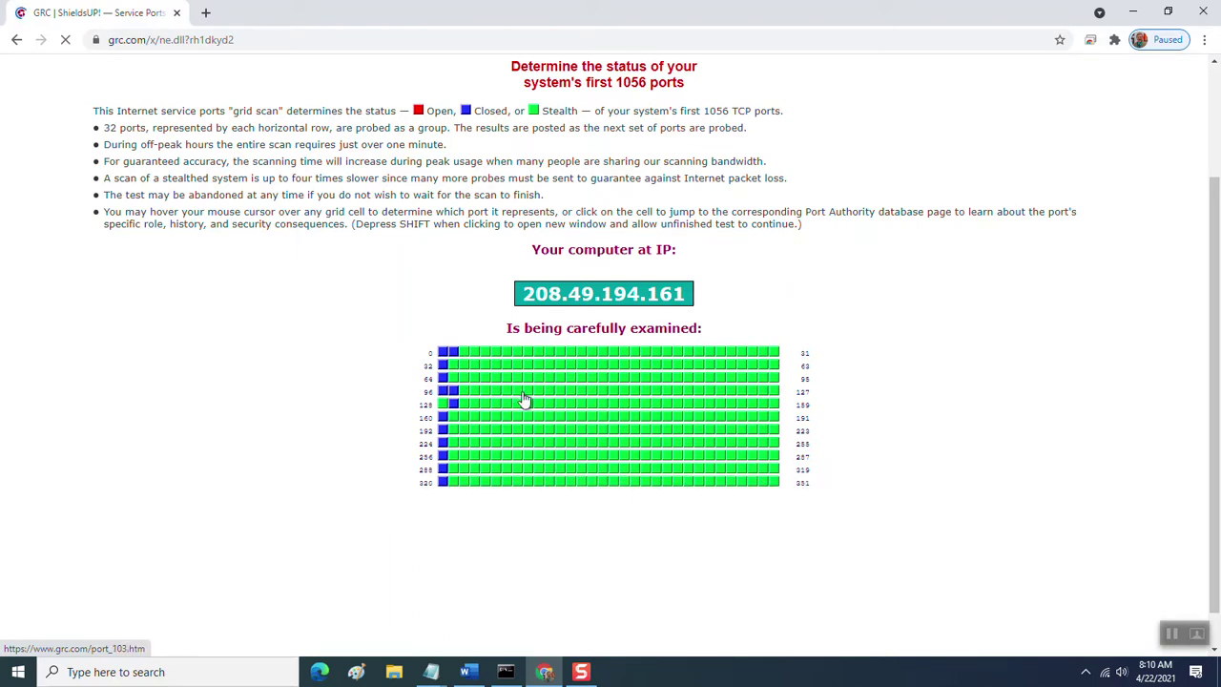
mouse_move(525, 401)
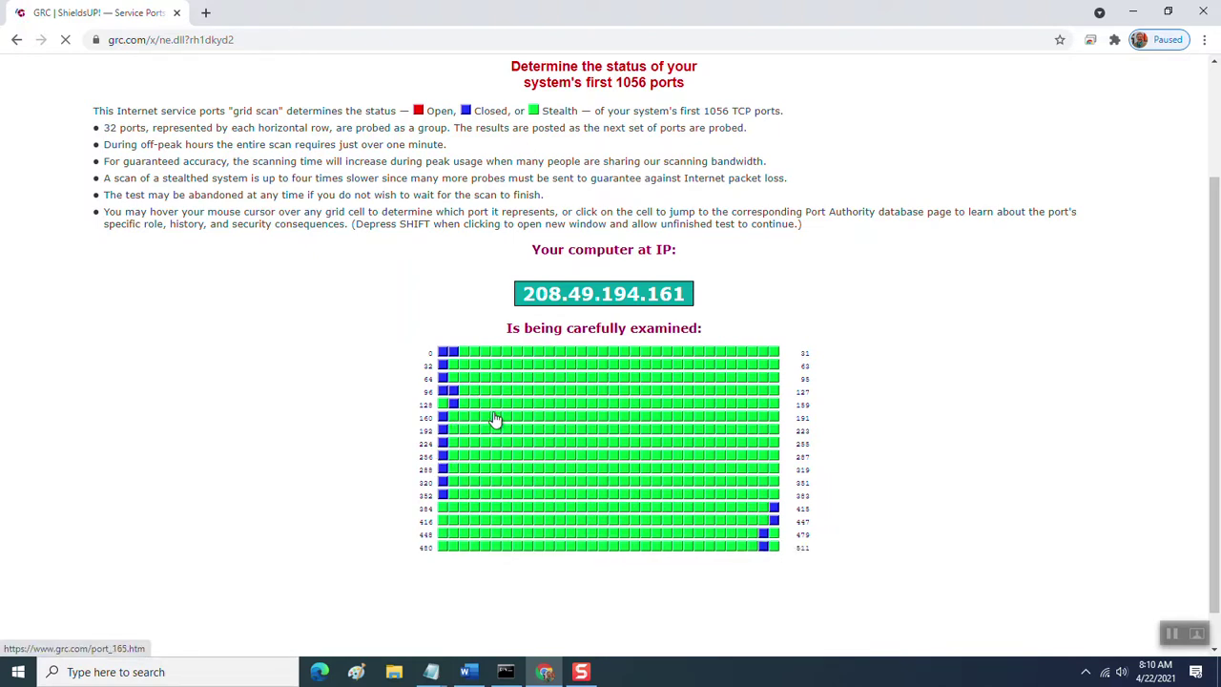
mouse_move(495, 420)
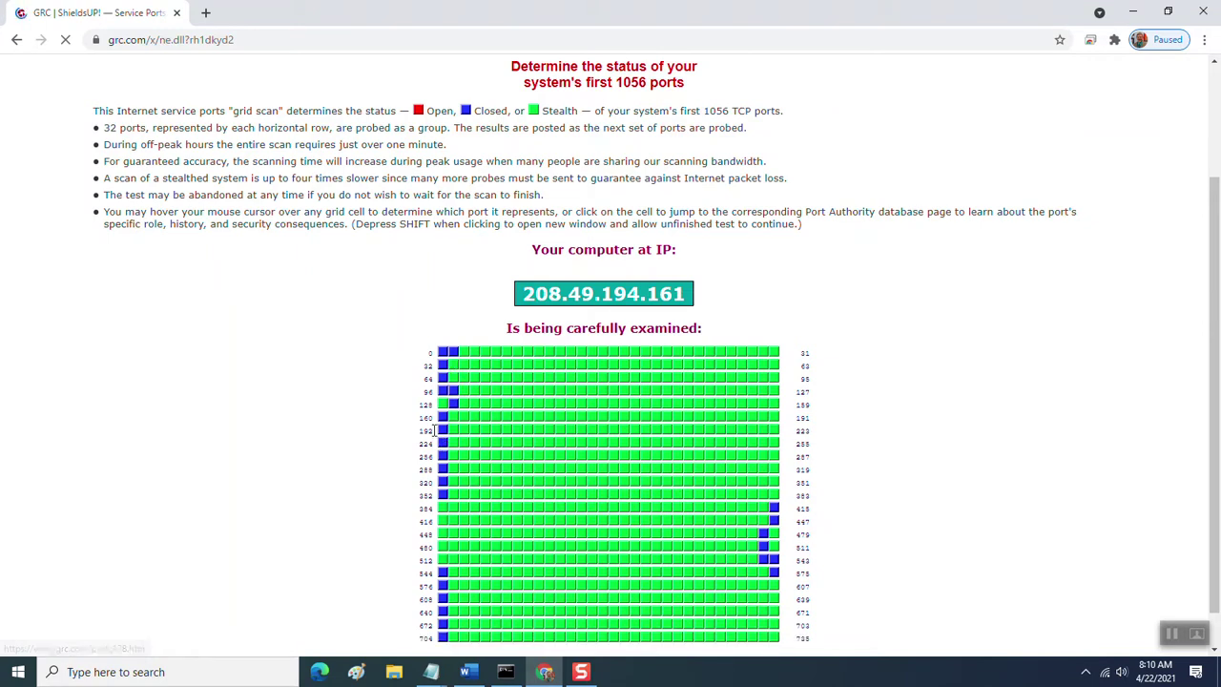
scroll(221, 392, down, 1)
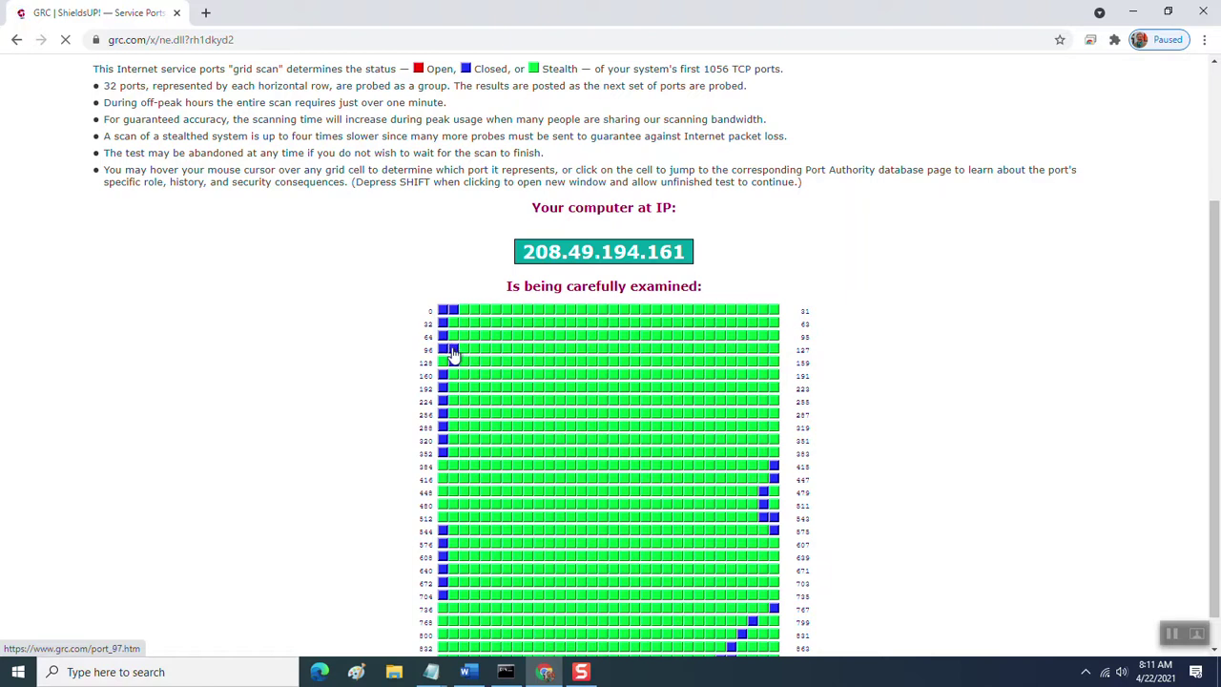
mouse_move(454, 353)
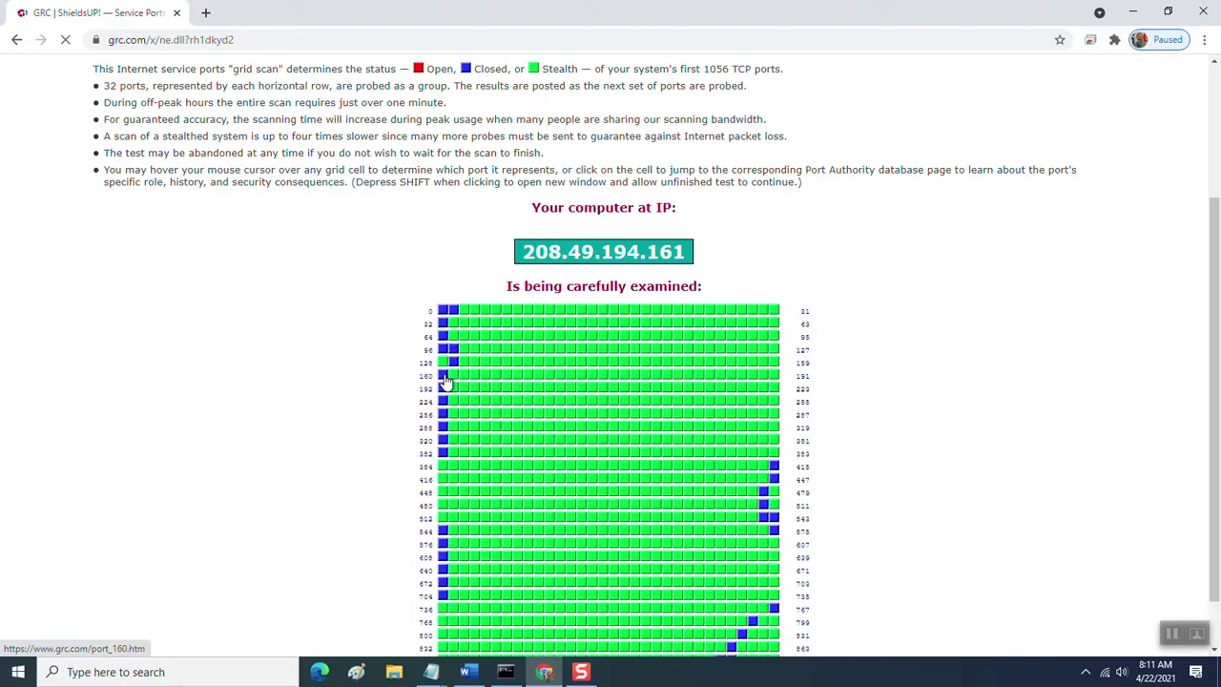
scroll(831, 401, down, 1)
scroll(836, 373, down, 3)
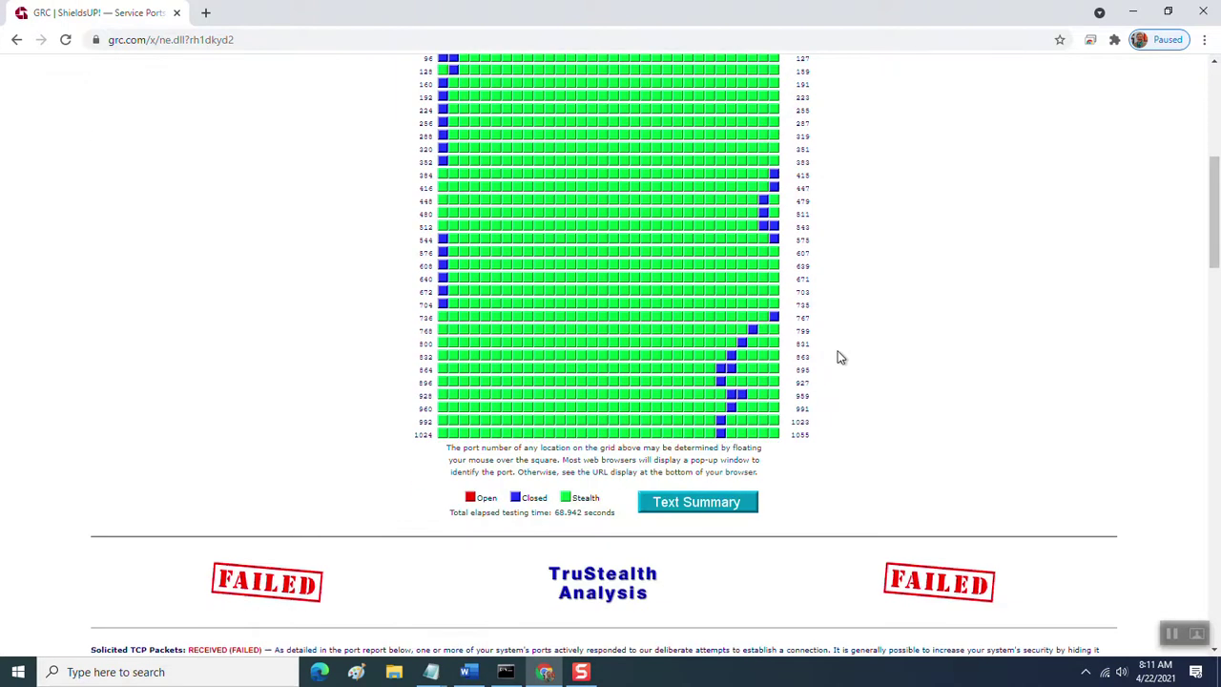
scroll(840, 357, up, 1)
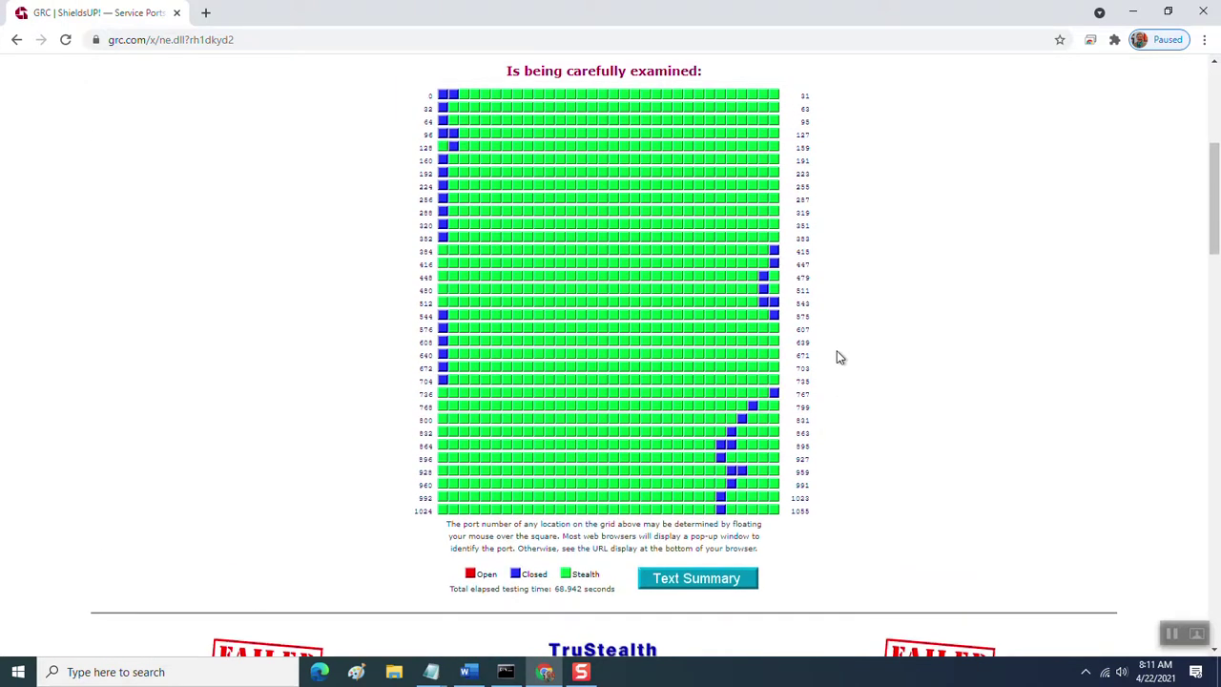
- Open the scan's text summary and copy the GRC Port Authority Report into GRC.txt in Notepad
click(727, 579)
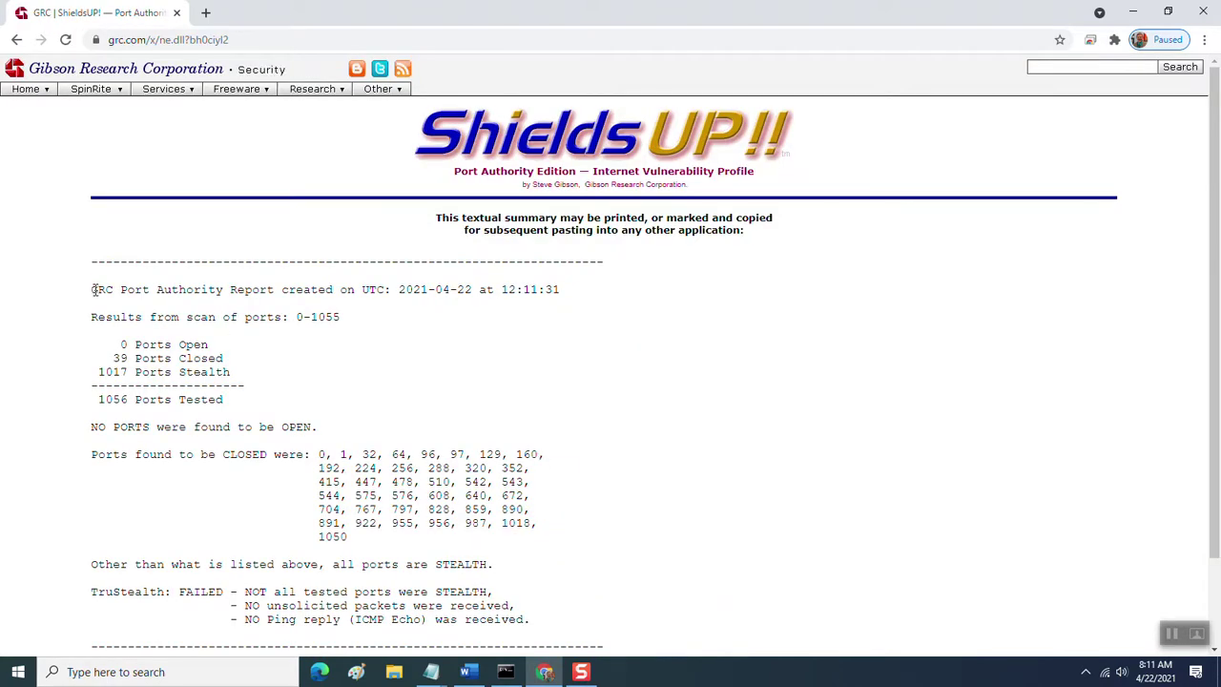
drag(92, 289, 584, 626)
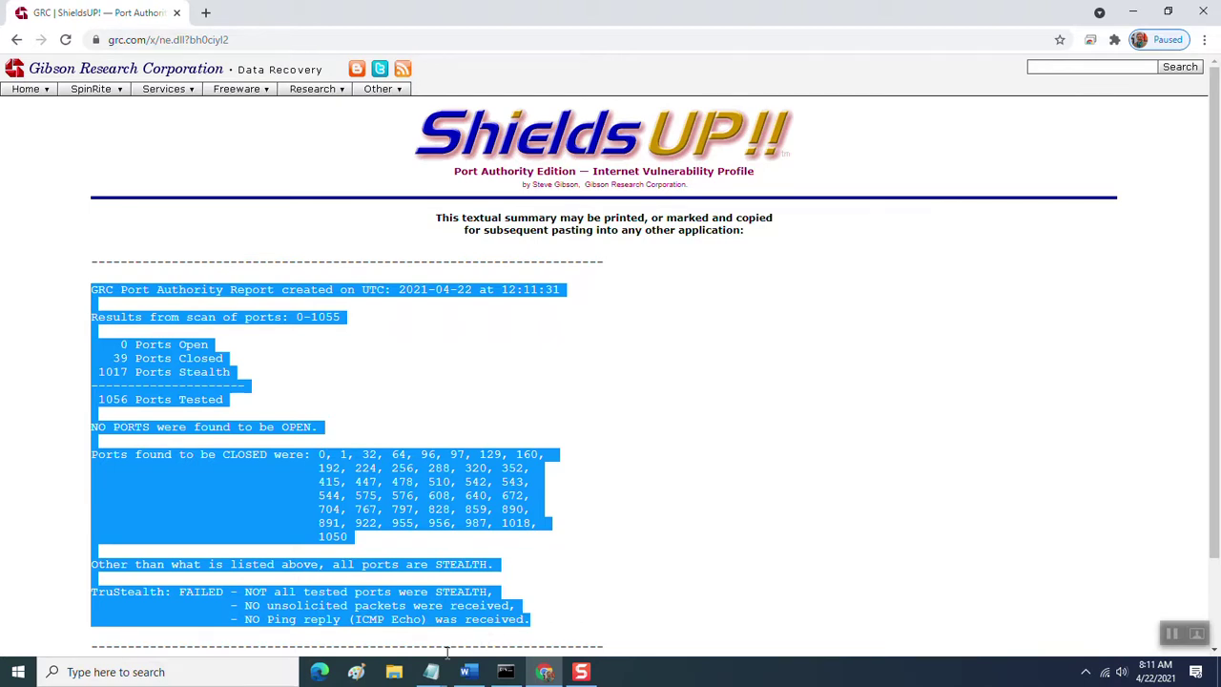
mouse_move(435, 675)
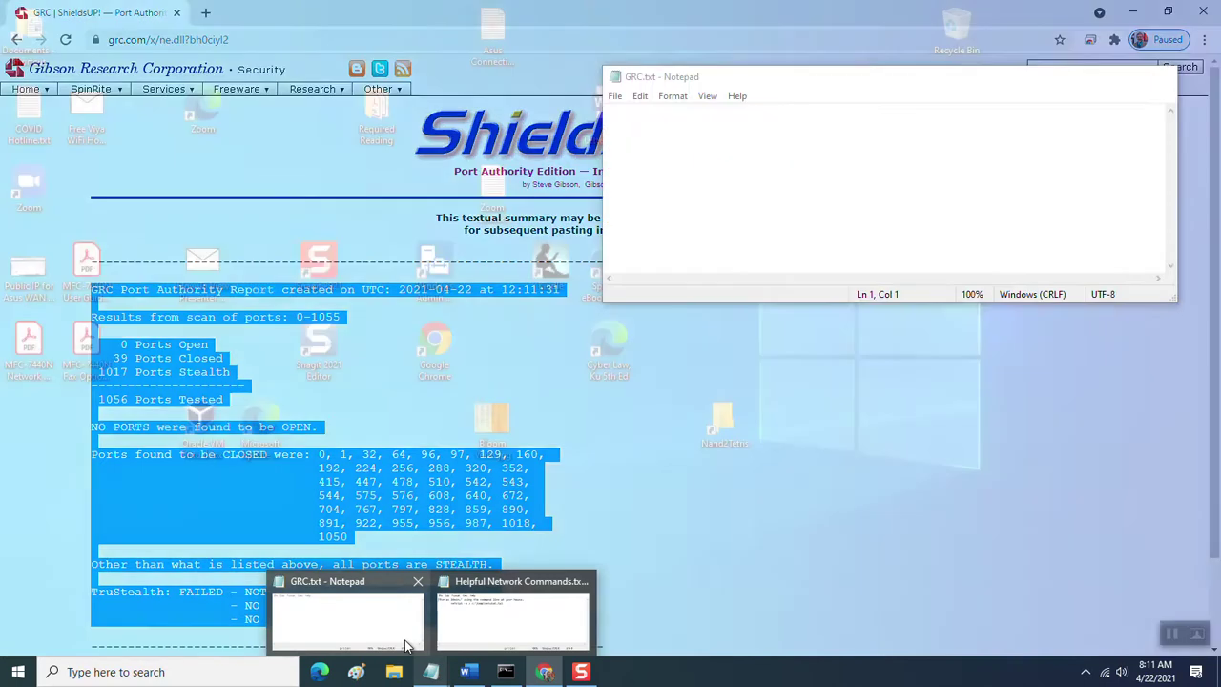
click(381, 620)
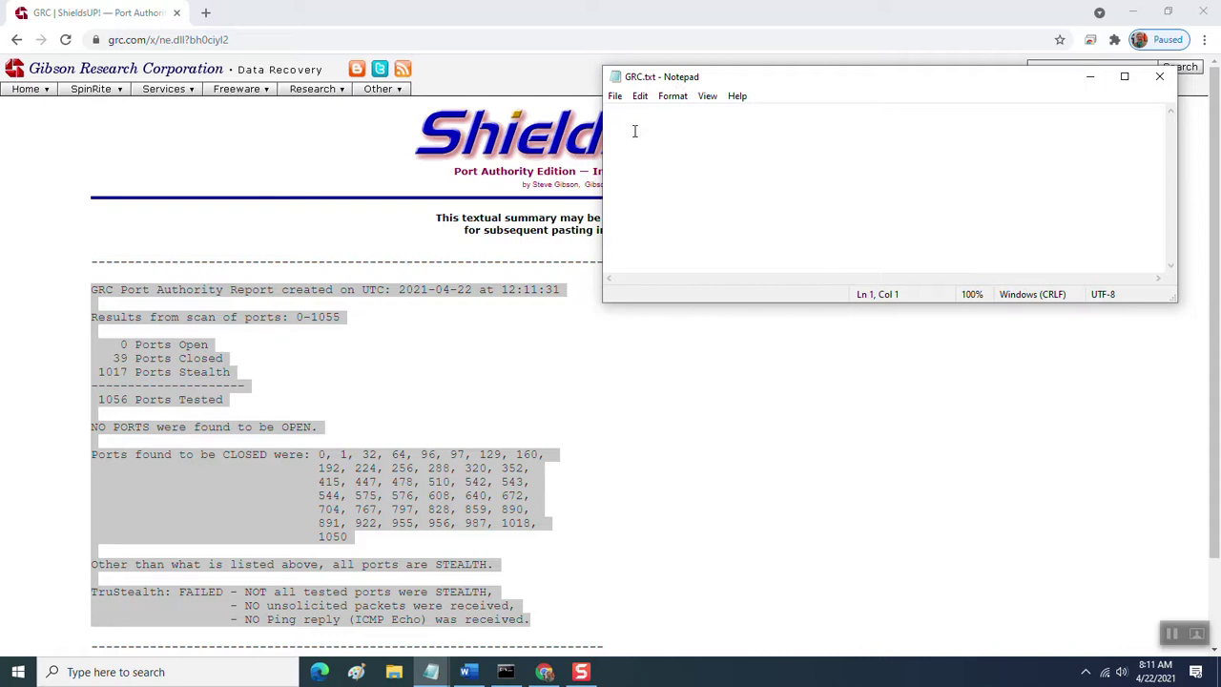
text(GRC Port Authority Report created on UTC: 2021-04-22 at 12:11:31  Results from scan of ports: 0-1055      0 Ports Open    39 Ports Closed  1017 Ports Stealth  --------------------  1056 Ports Tested  NO PORTS were found to be OPEN.  Ports found to be CLOSED were: 0, 1, 32, 64, 96, 97, 129, 160,                                192, 224, 256, 288, 320, 352,                                415, 447, 478, 510, 542, 543,                                544, 575, 576, 608, 640, 672,                                704, 767, 797, 828, 859, 890,                                891, 922, 955, 956, 987, 1018,                                1050  Other than what is listed above, all ports are STEALTH.  TruStealth: FAILED - NOT all tested ports were STEALTH,                    - NO unsolicited packets were received,                    - NO Ping reply (ICMP Echo) was received.)
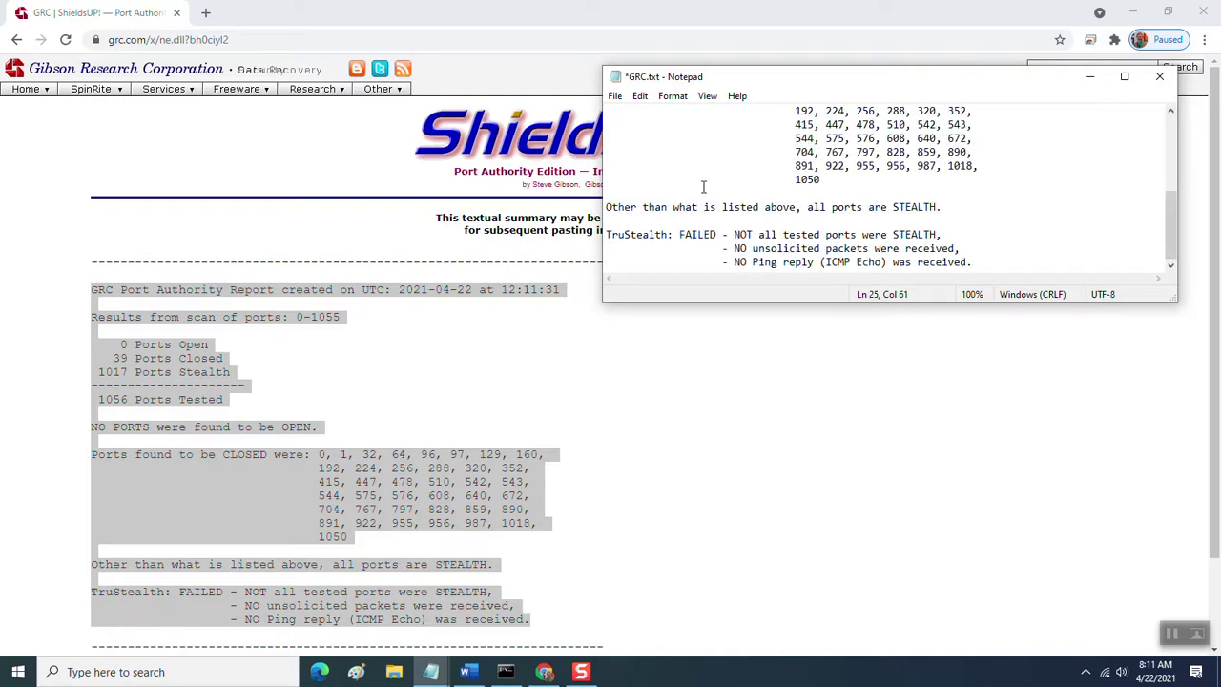
- Highlight the full list of closed port numbers in the GRC.txt report
scroll(872, 221, up, 1)
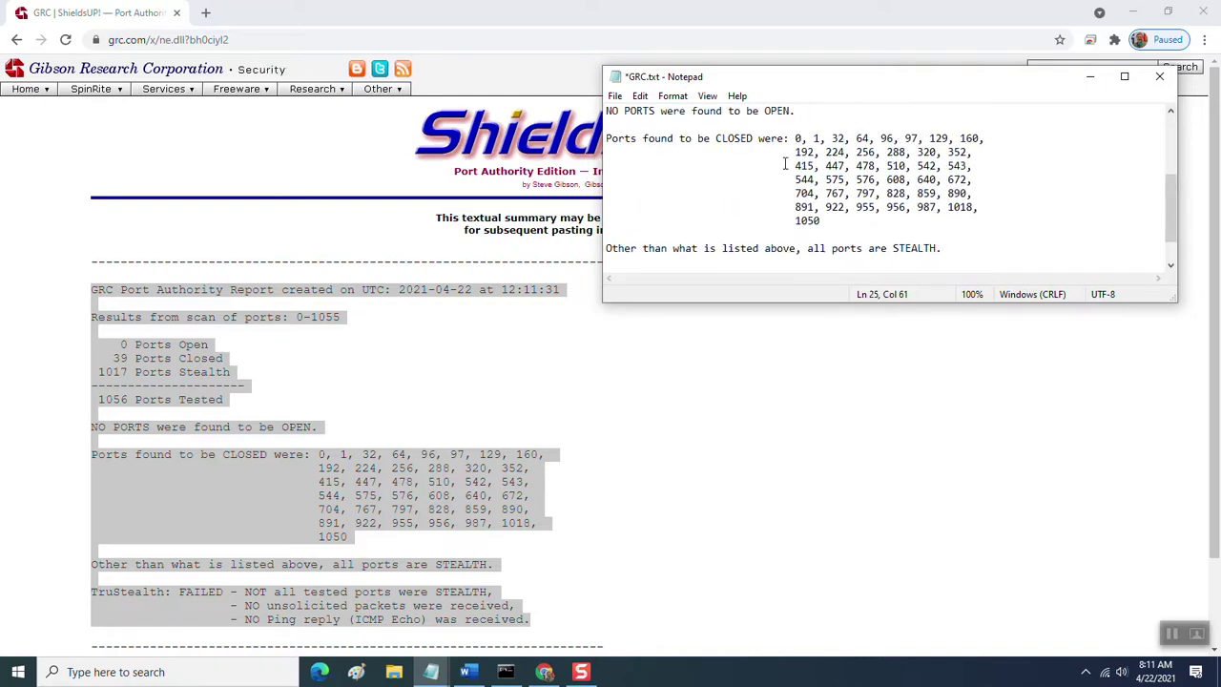
drag(793, 139, 832, 218)
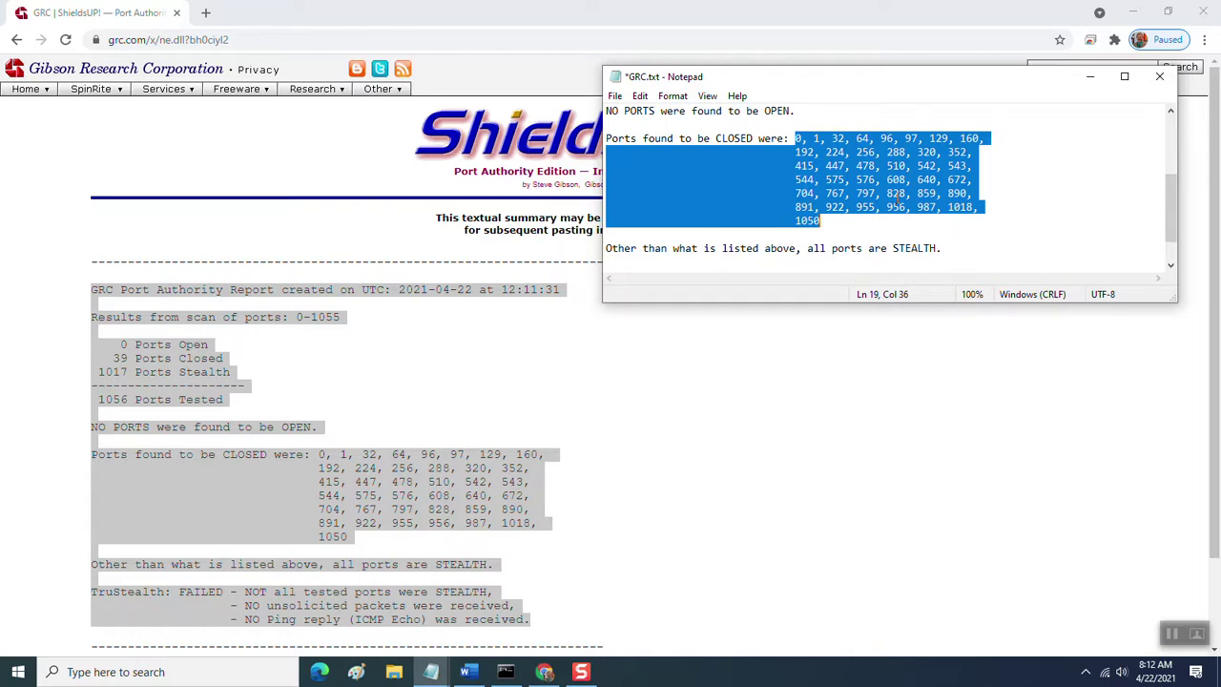
- Save GRC.txt and bring up the Helpful Network Commands.txt note together with the Administrator Command Prompt
click(616, 96)
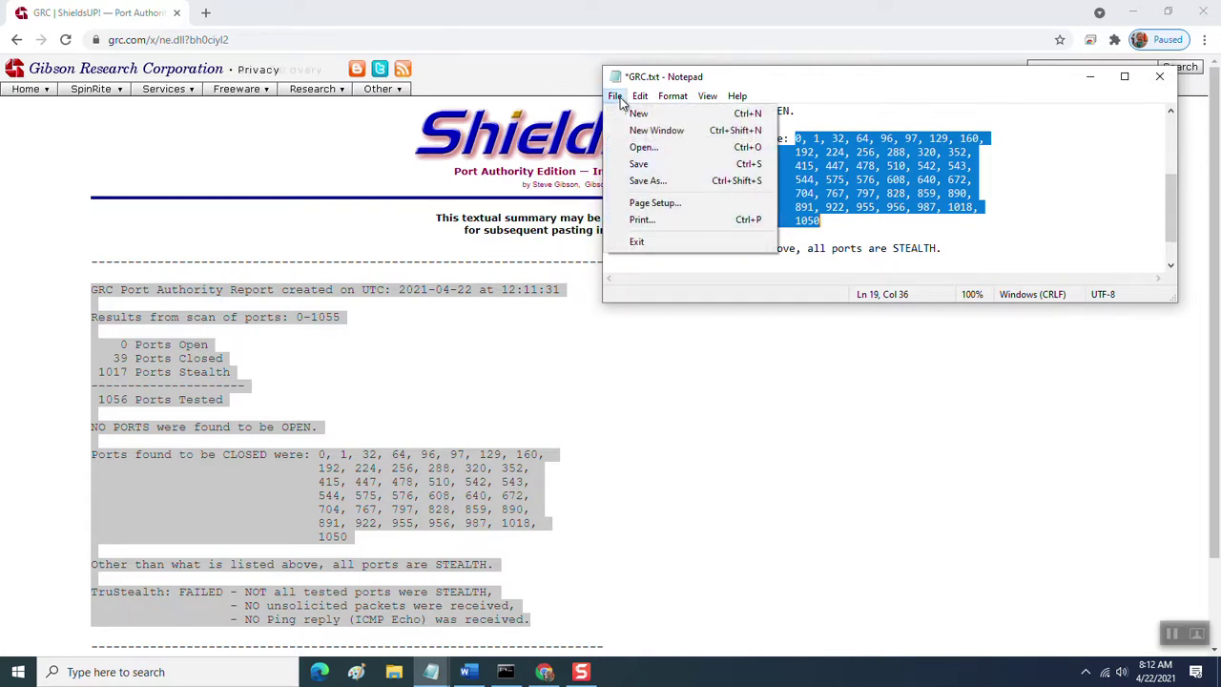
click(655, 170)
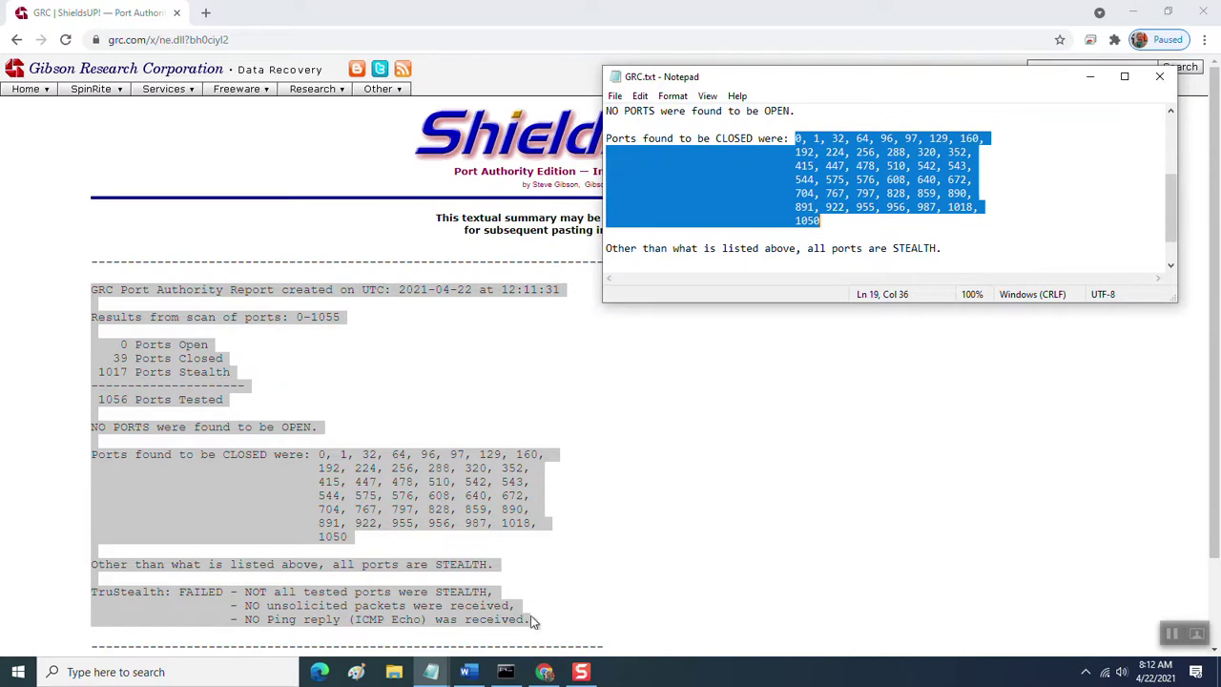
mouse_move(430, 671)
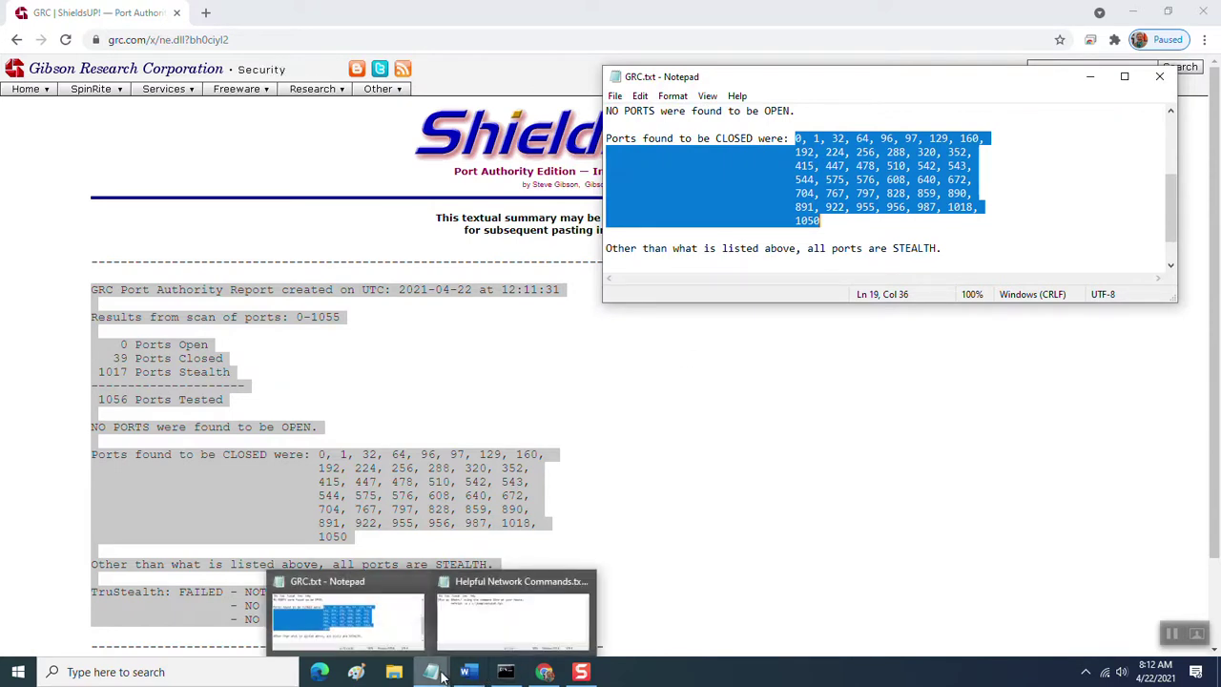
click(465, 625)
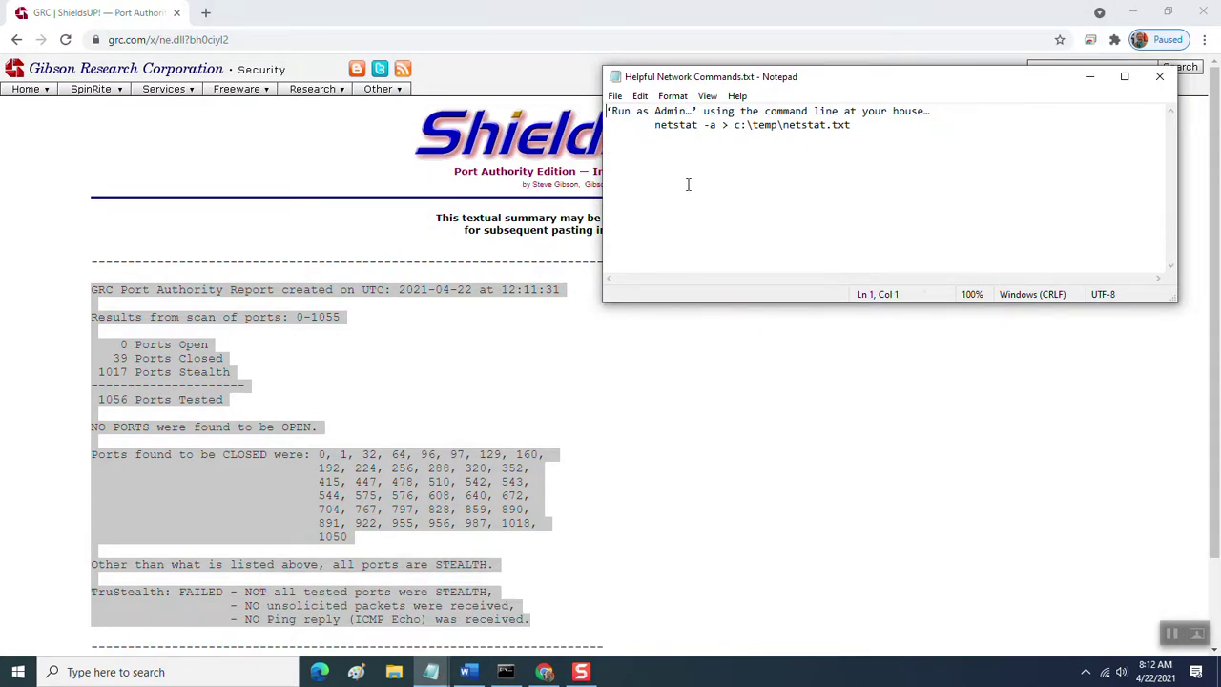
click(500, 675)
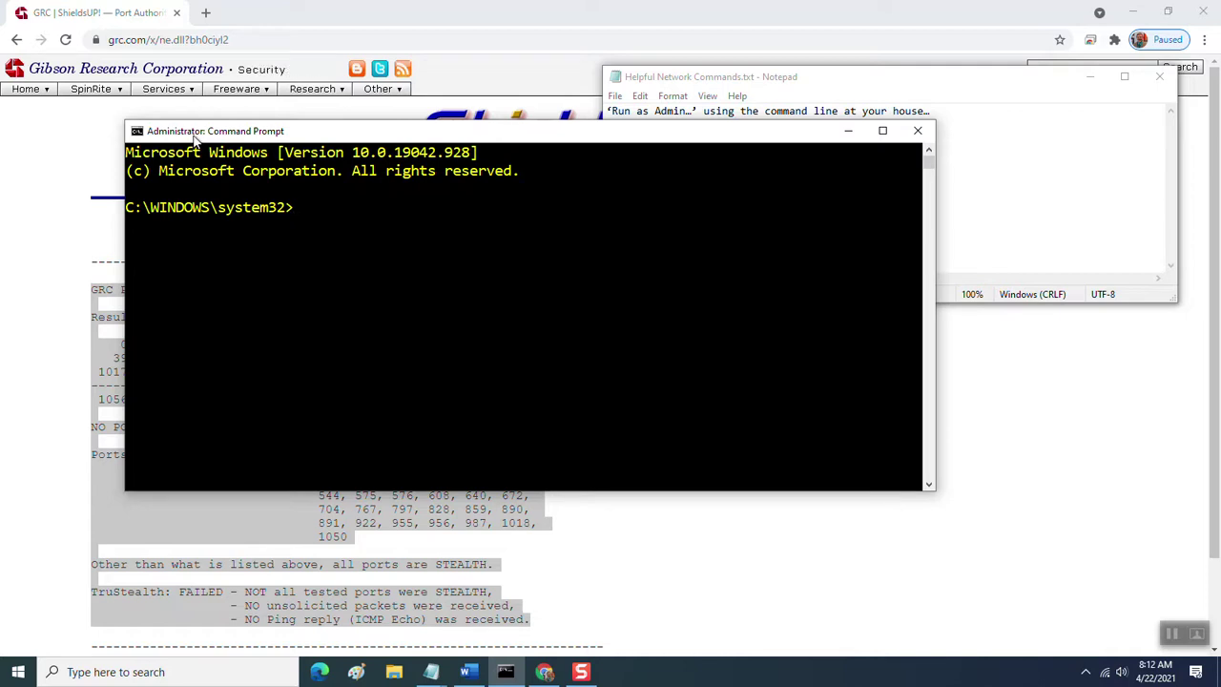
- Try to copy the command netstat -a > c:\temp\netstat.txt from the note into the Command Prompt
click(994, 229)
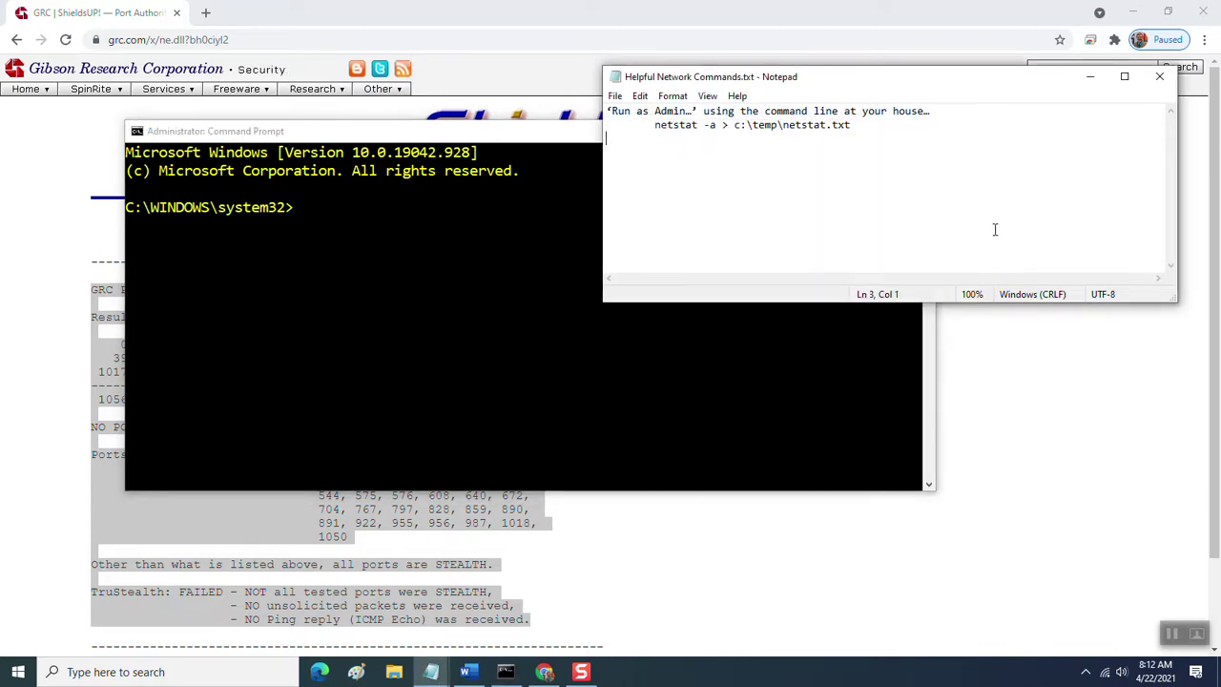
drag(656, 125, 856, 128)
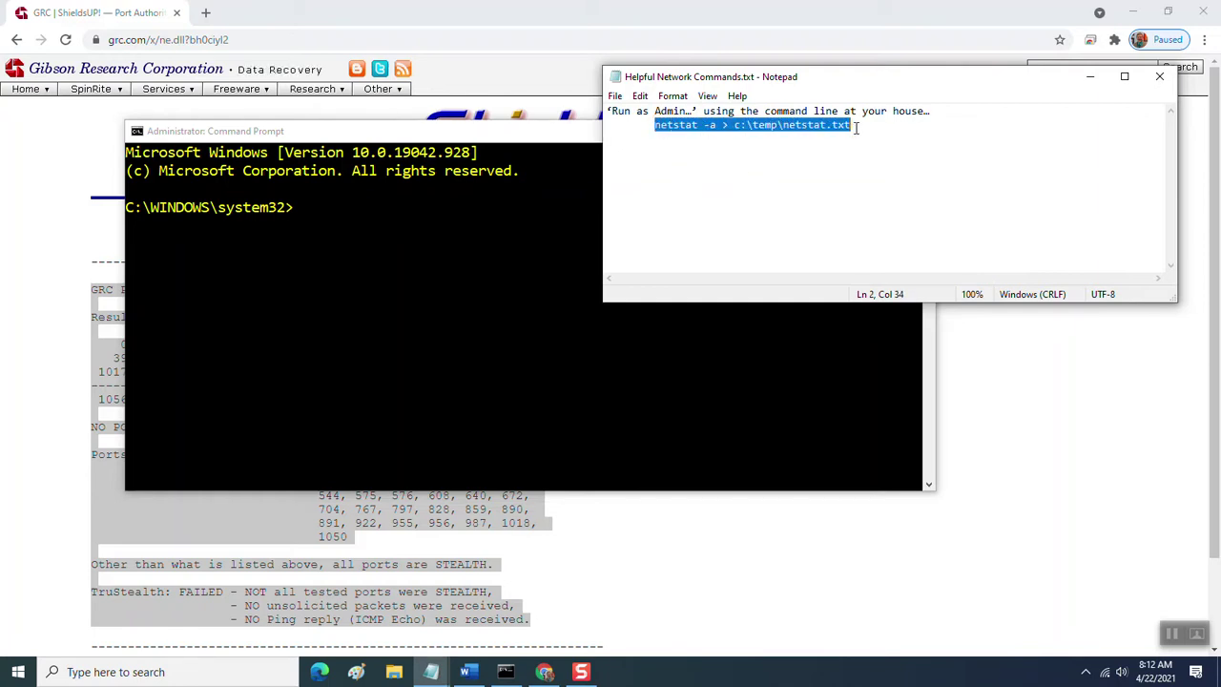
click(641, 96)
click(665, 155)
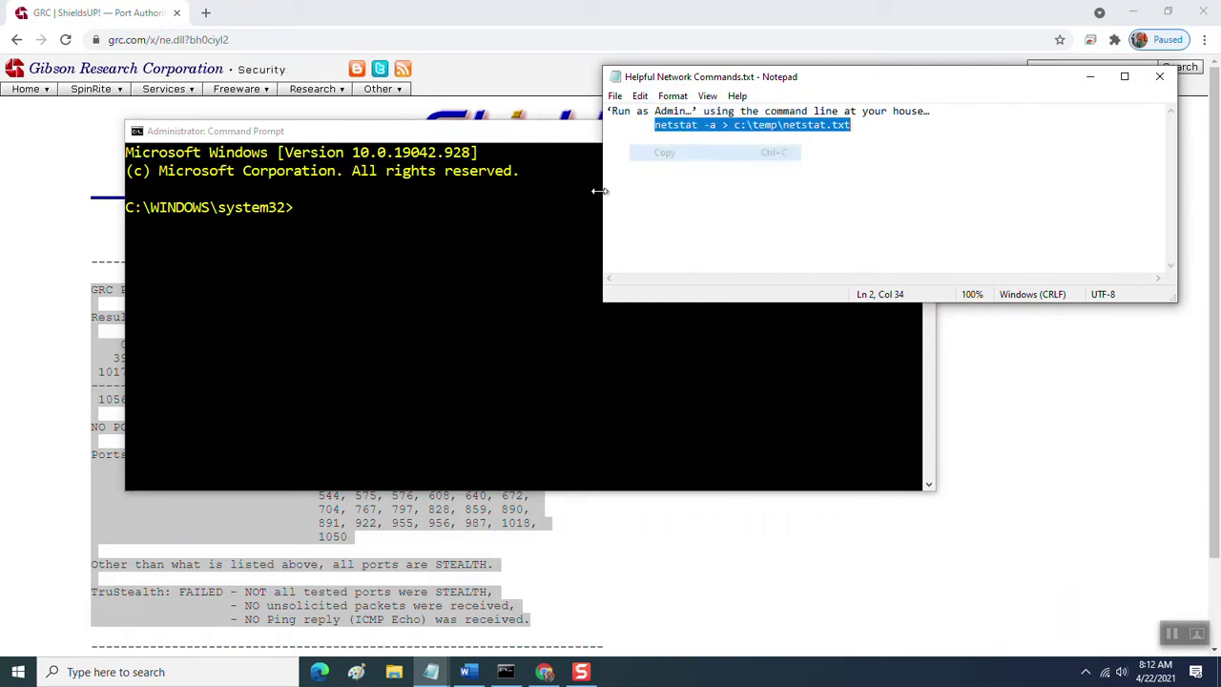
click(484, 232)
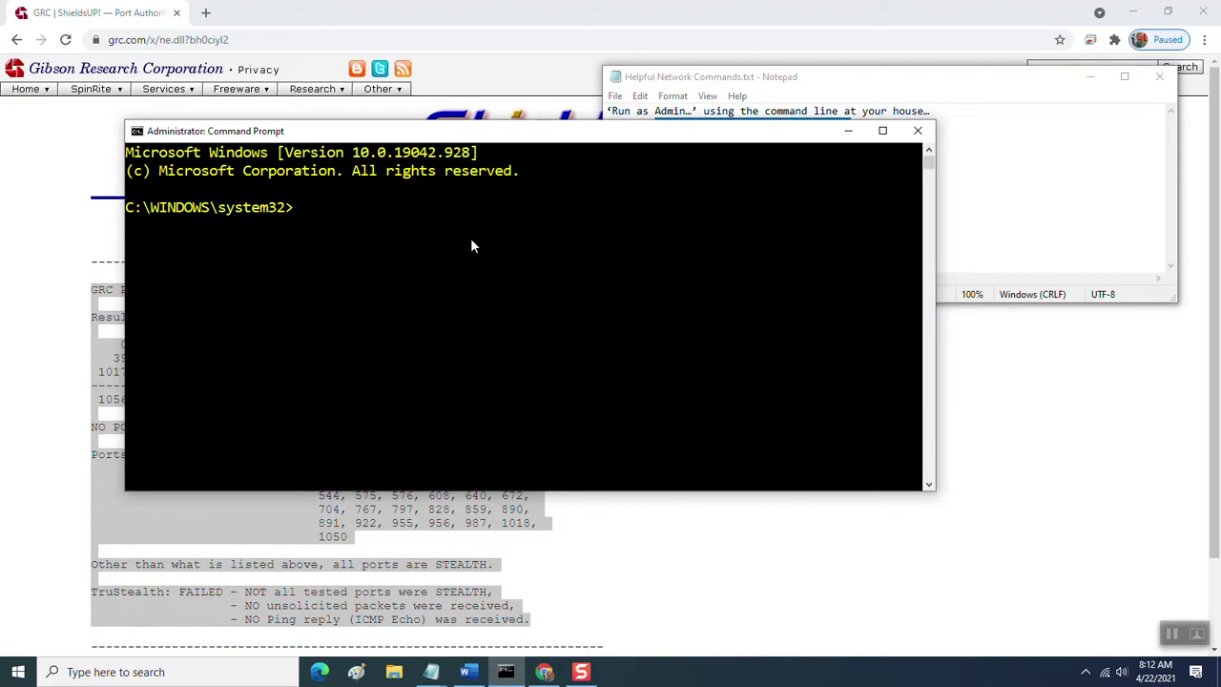
click(1010, 206)
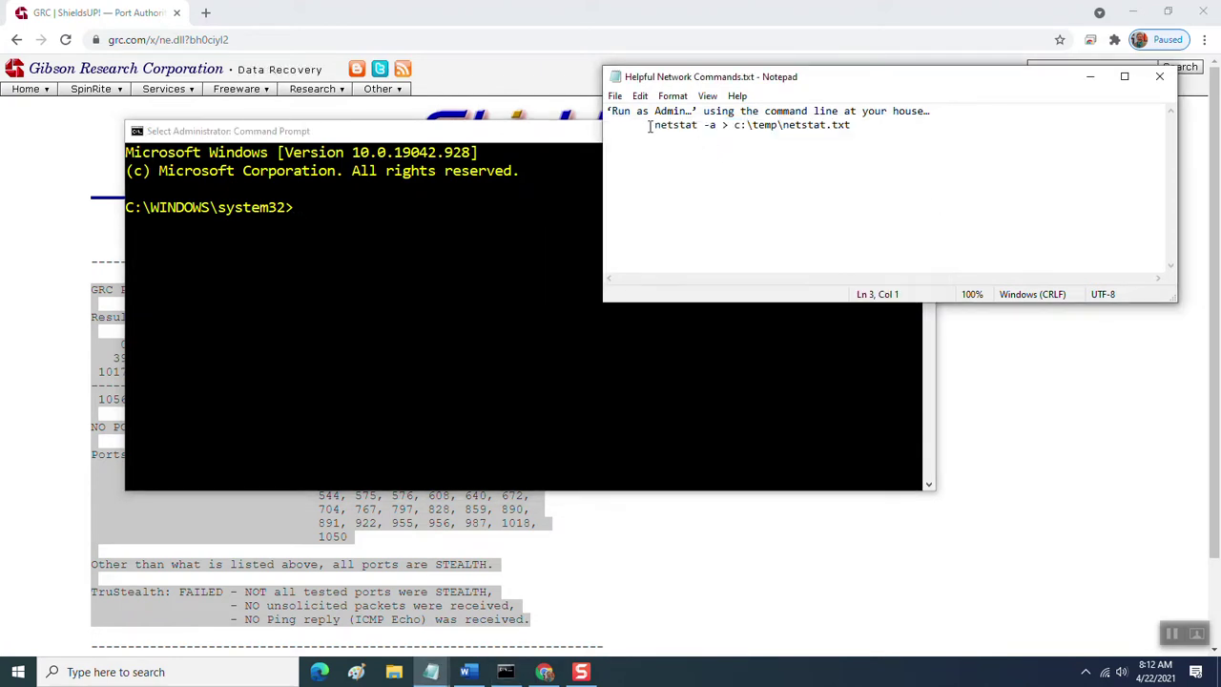
drag(654, 124, 855, 151)
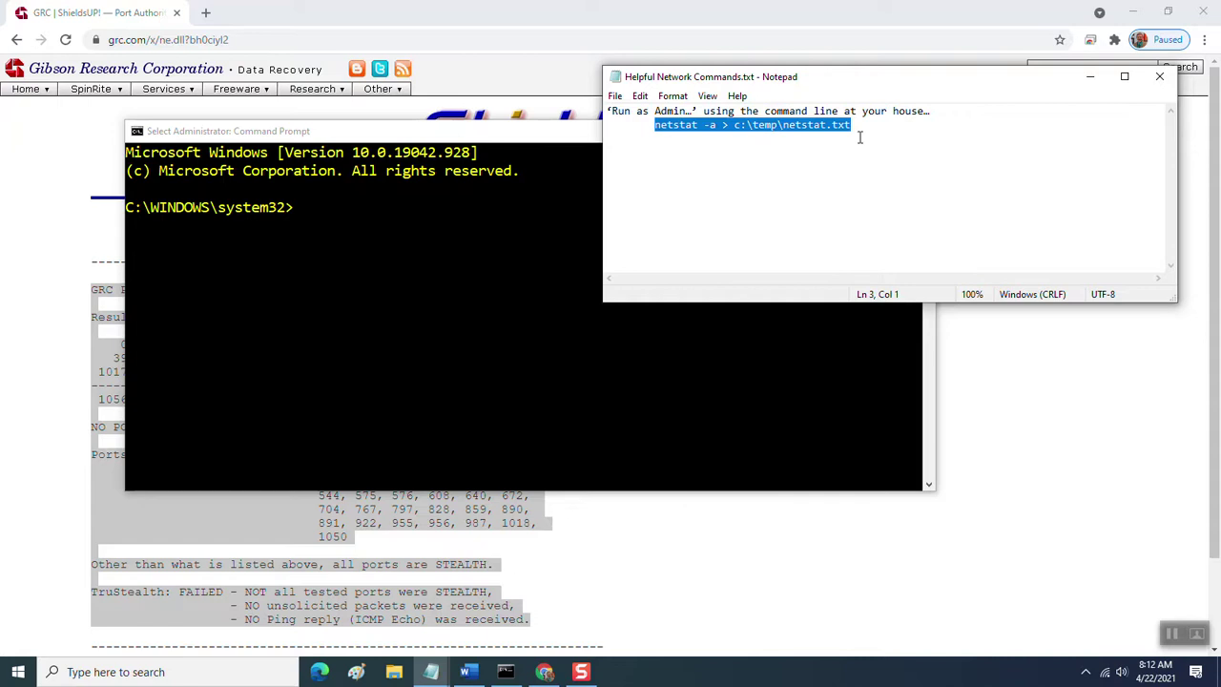
click(642, 97)
click(677, 154)
click(561, 229)
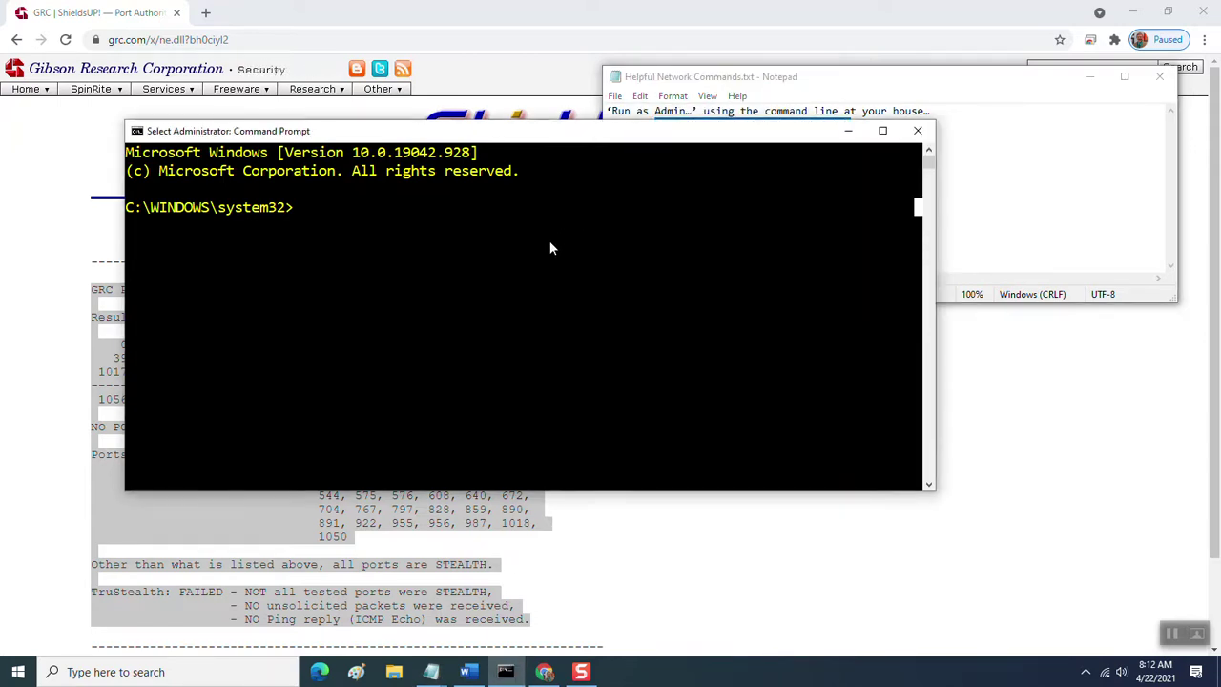
right_click(550, 241)
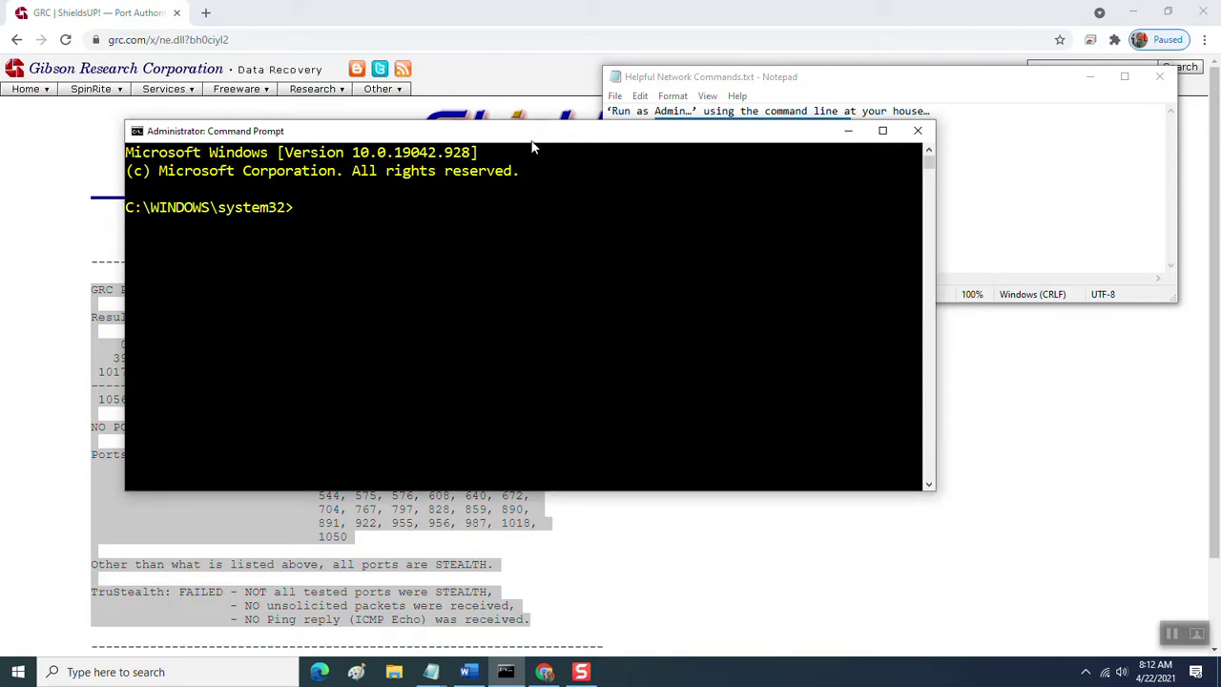
- Move the Command Prompt below the noted command and run netstat -a > c:\temp\netstat.txt in it
drag(532, 139, 597, 238)
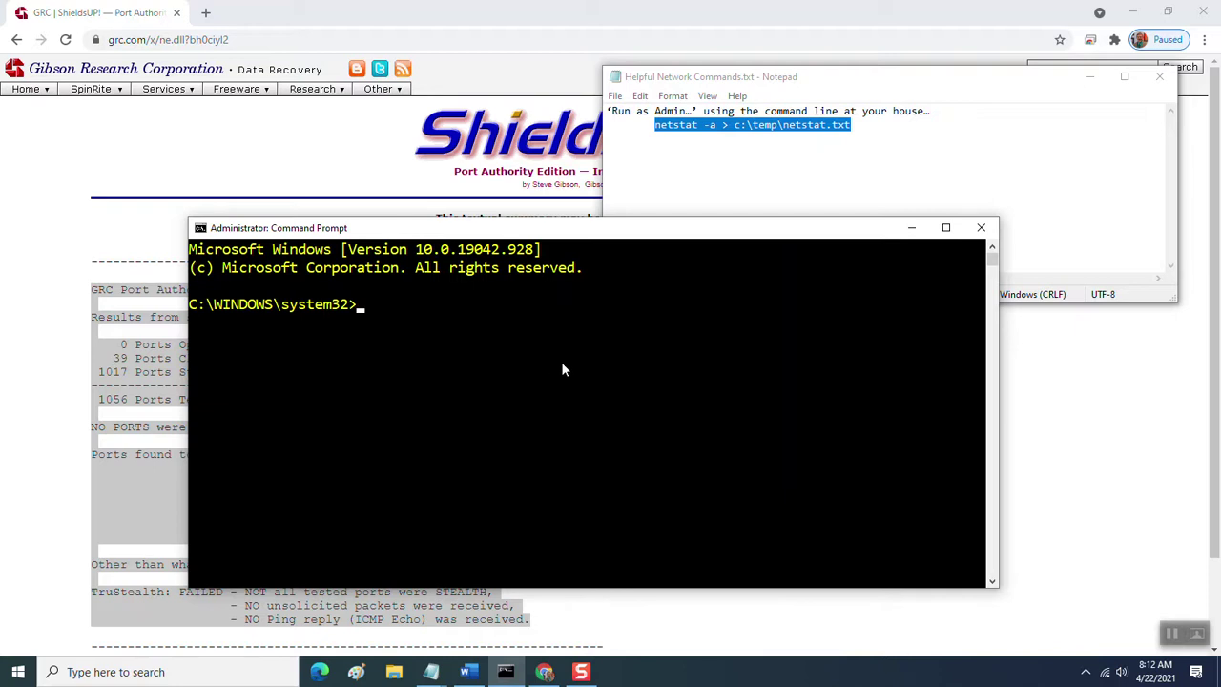
text(netsta)
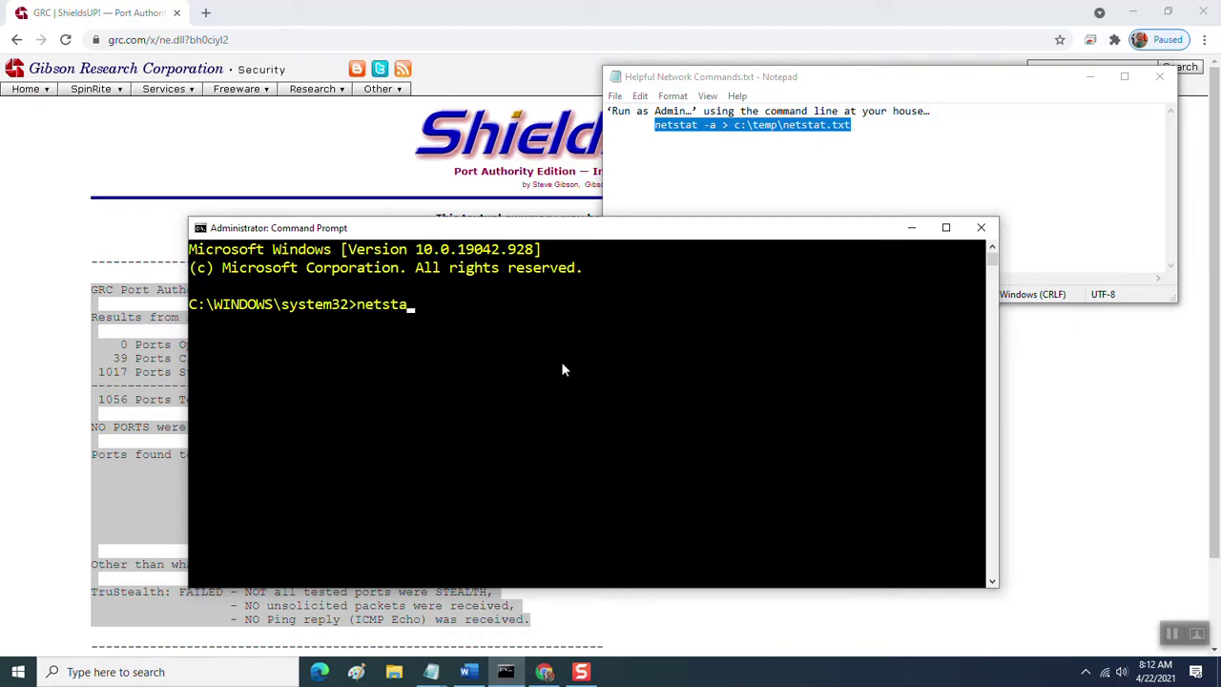
text(t -a > c:)
text(	emt)
key(BackSpace)
text(p\)
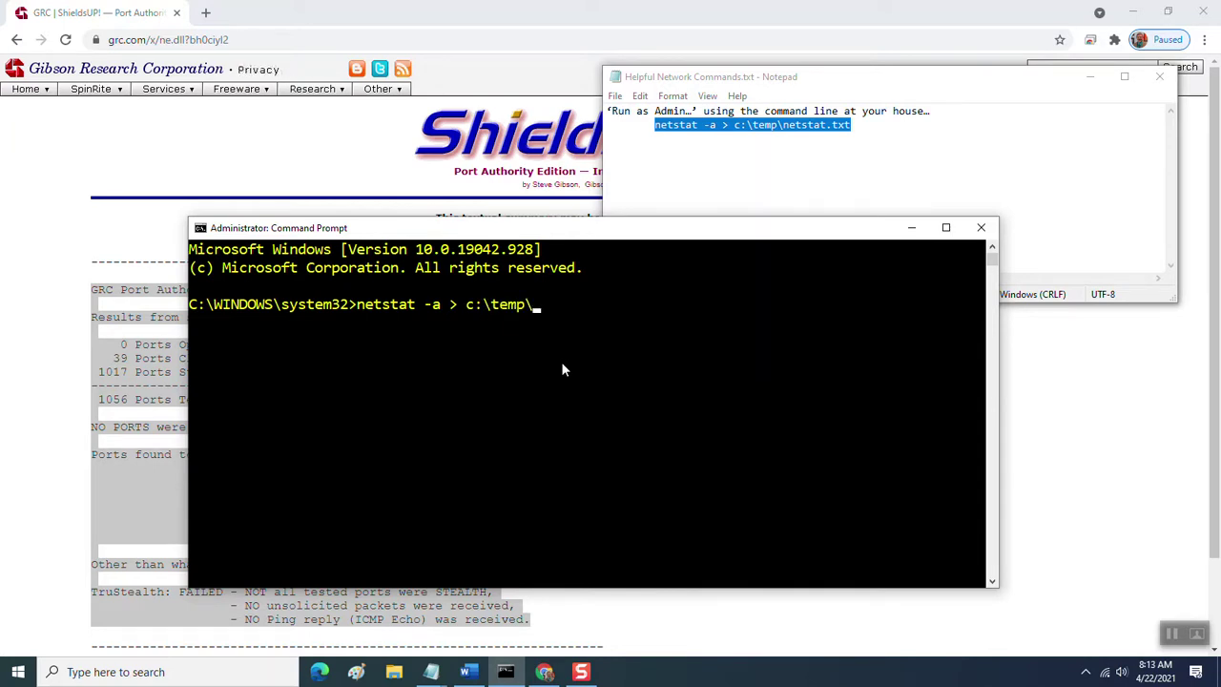
text(netstat.txt)
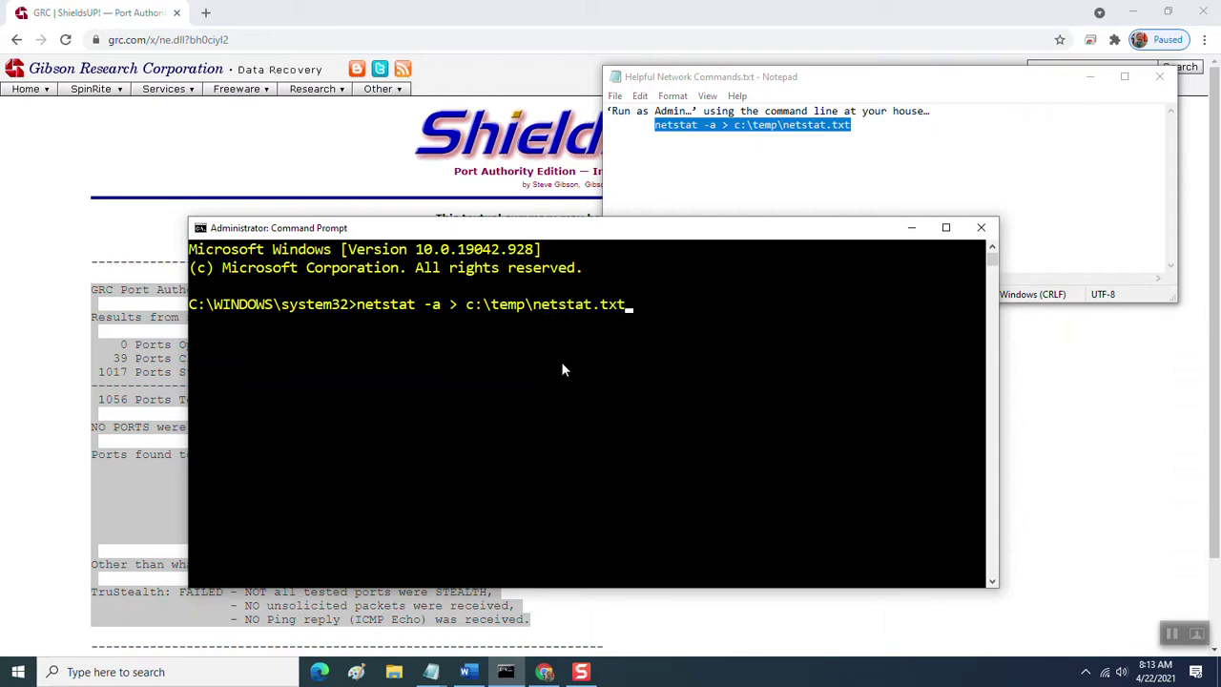
key(Return)
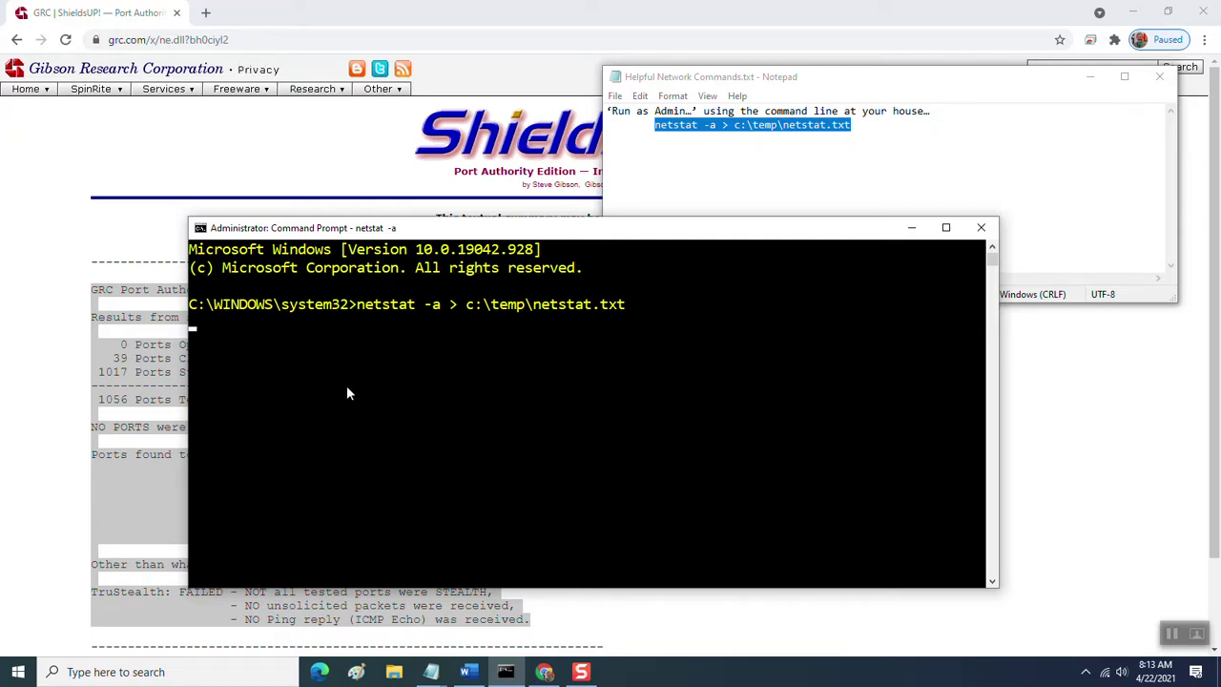
- Open a second Command Prompt as administrator and run ipconfig in it
click(19, 672)
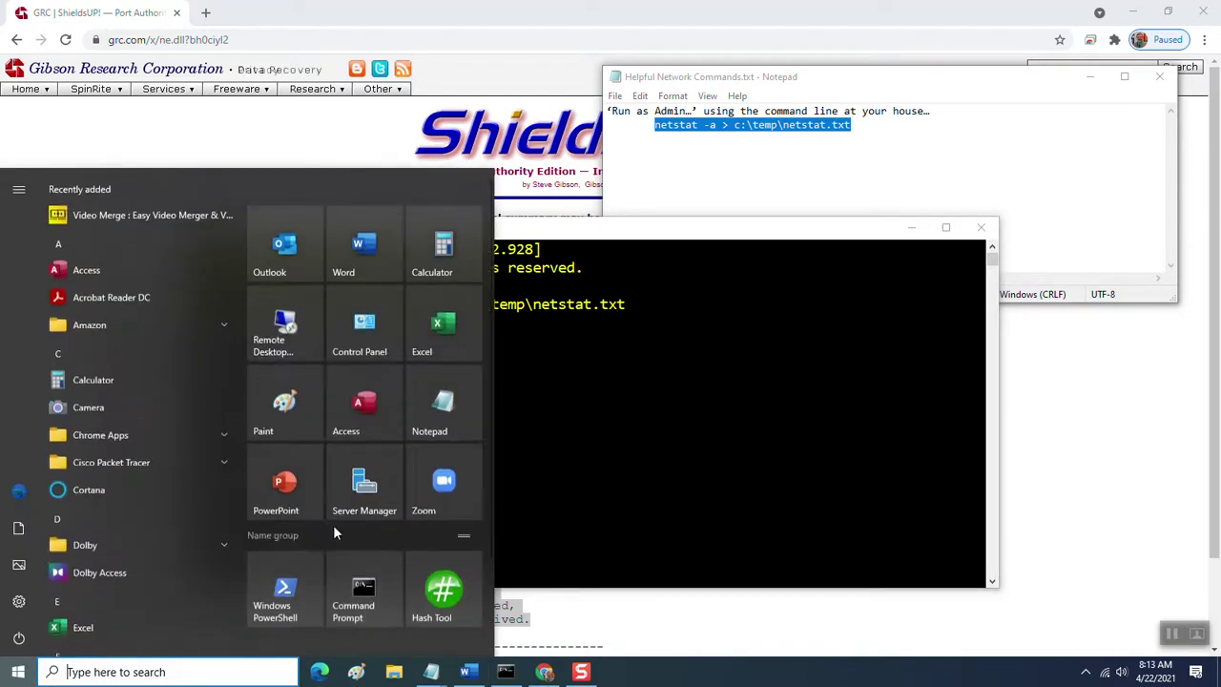
right_click(375, 593)
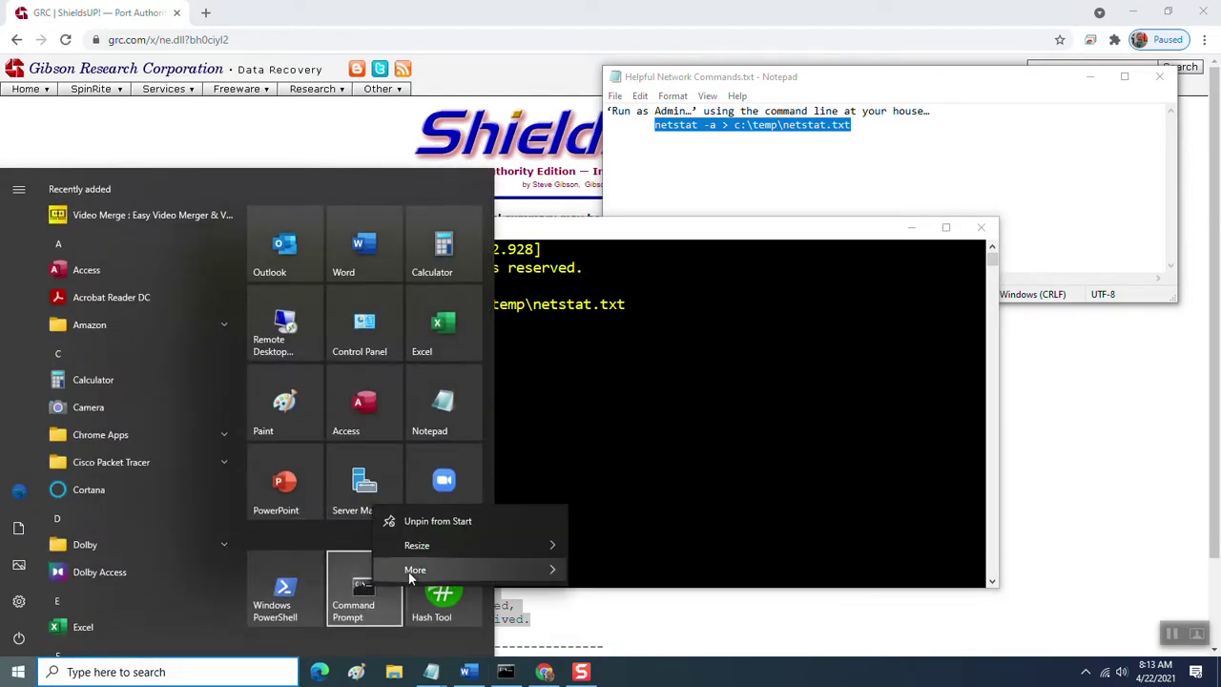
mouse_move(407, 570)
click(587, 601)
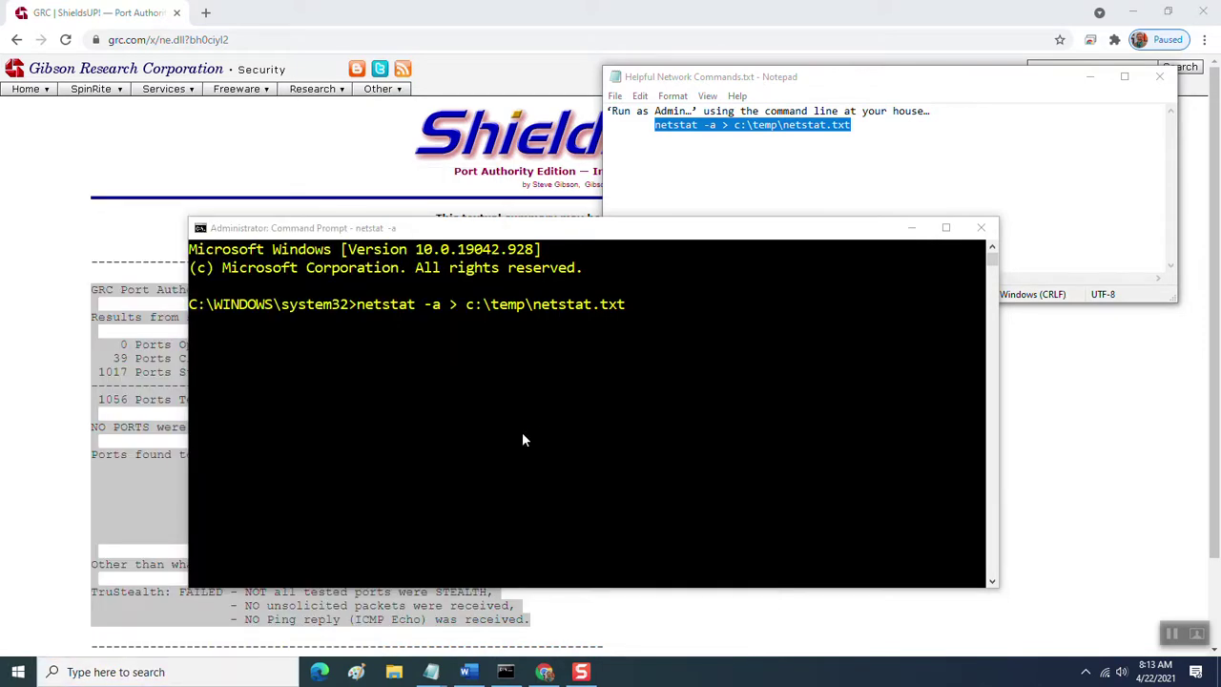
text(ip)
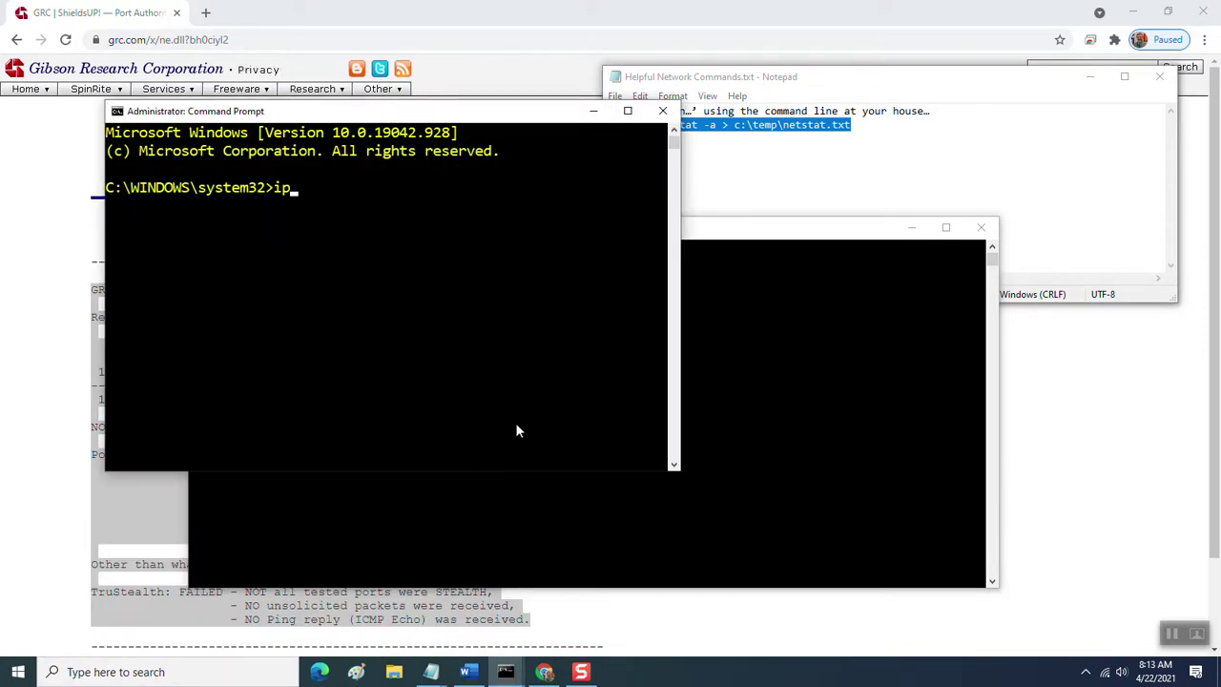
text(config)
key(Return)
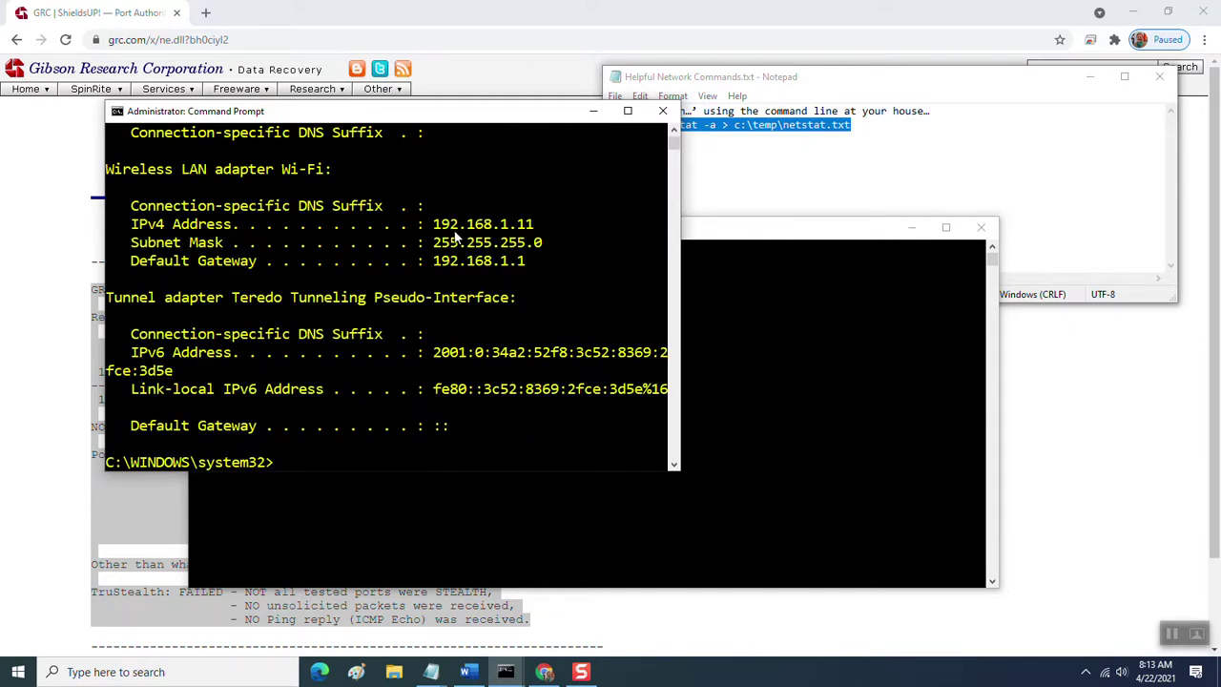
- Highlight the Wi-Fi adapter's IPv4 address and review the other adapters in the ipconfig output
drag(435, 229, 533, 228)
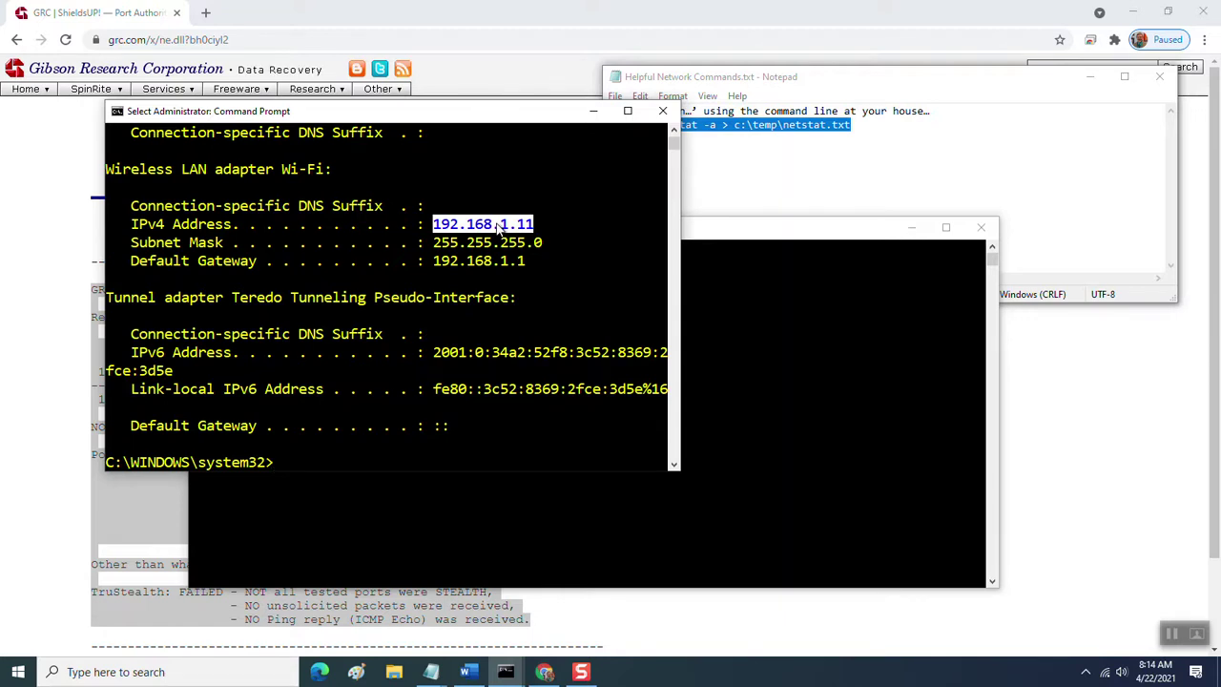
scroll(347, 275, up, 3)
scroll(303, 302, up, 5)
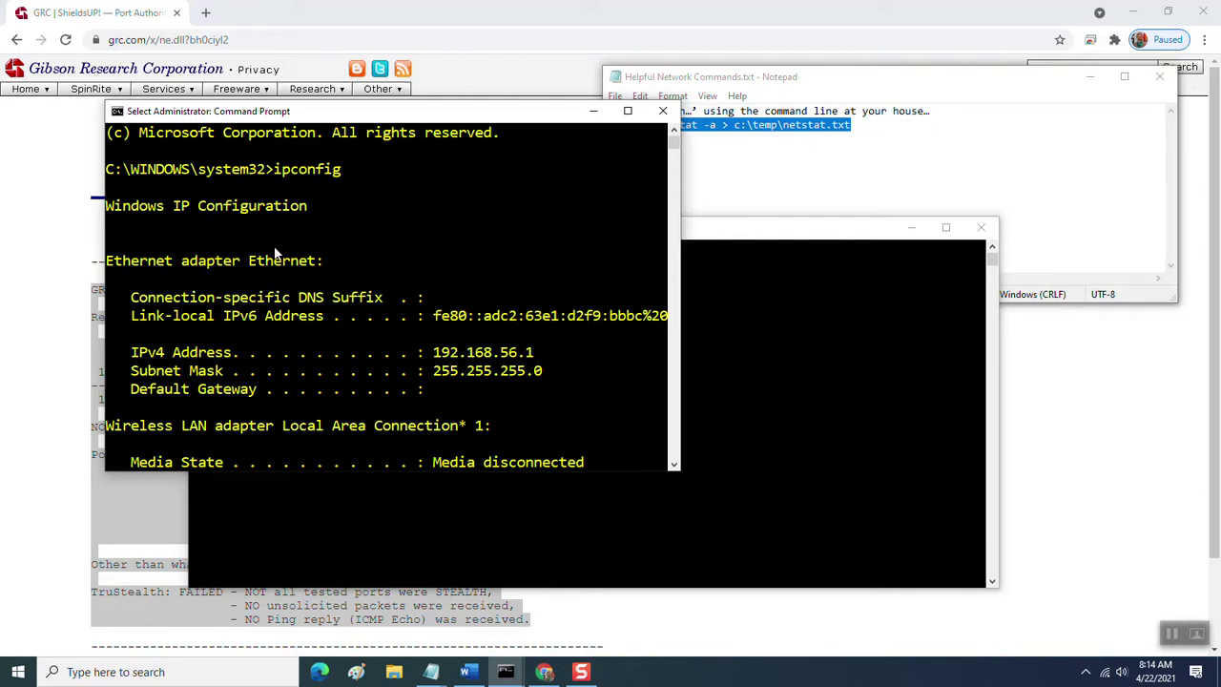
scroll(241, 259, down, 7)
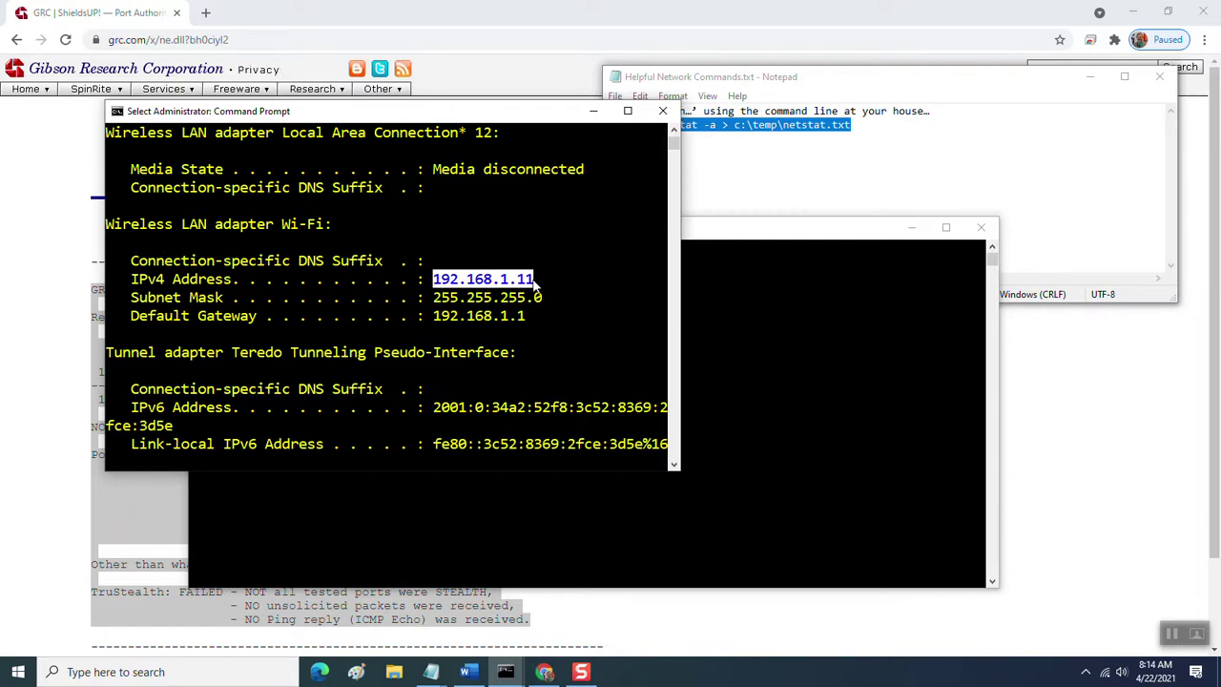
- Check that the netstat command has finished and open netstat.txt from C:\Temp in File Explorer
click(811, 367)
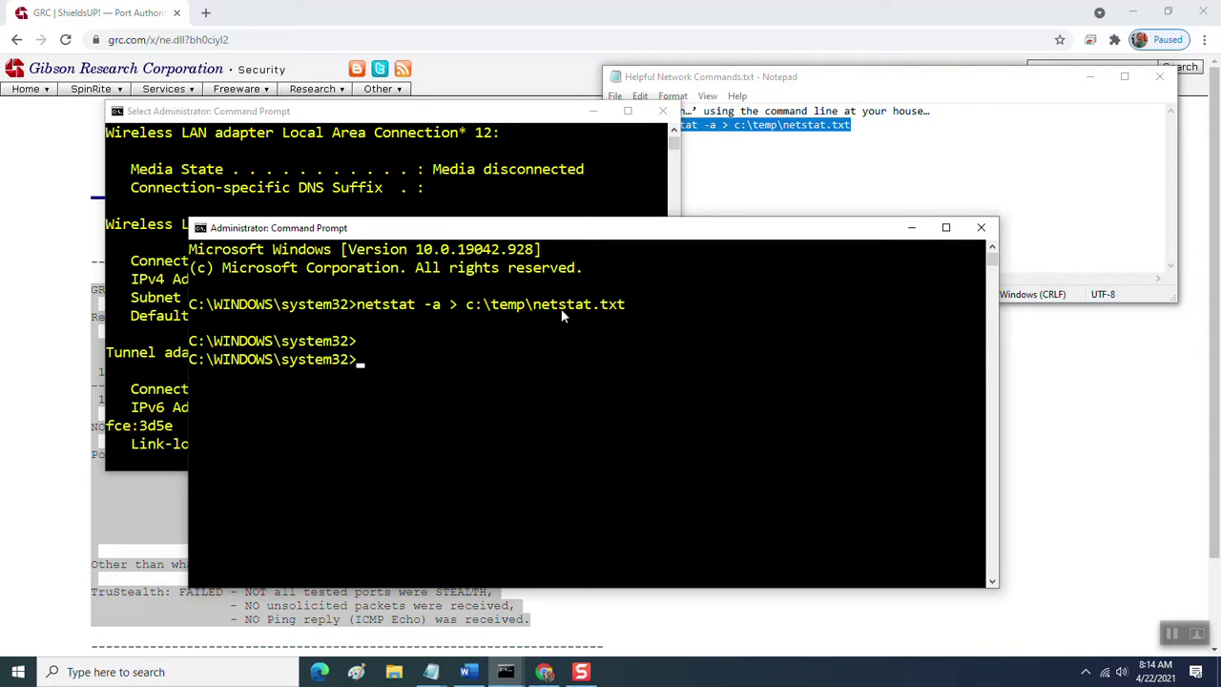
click(399, 673)
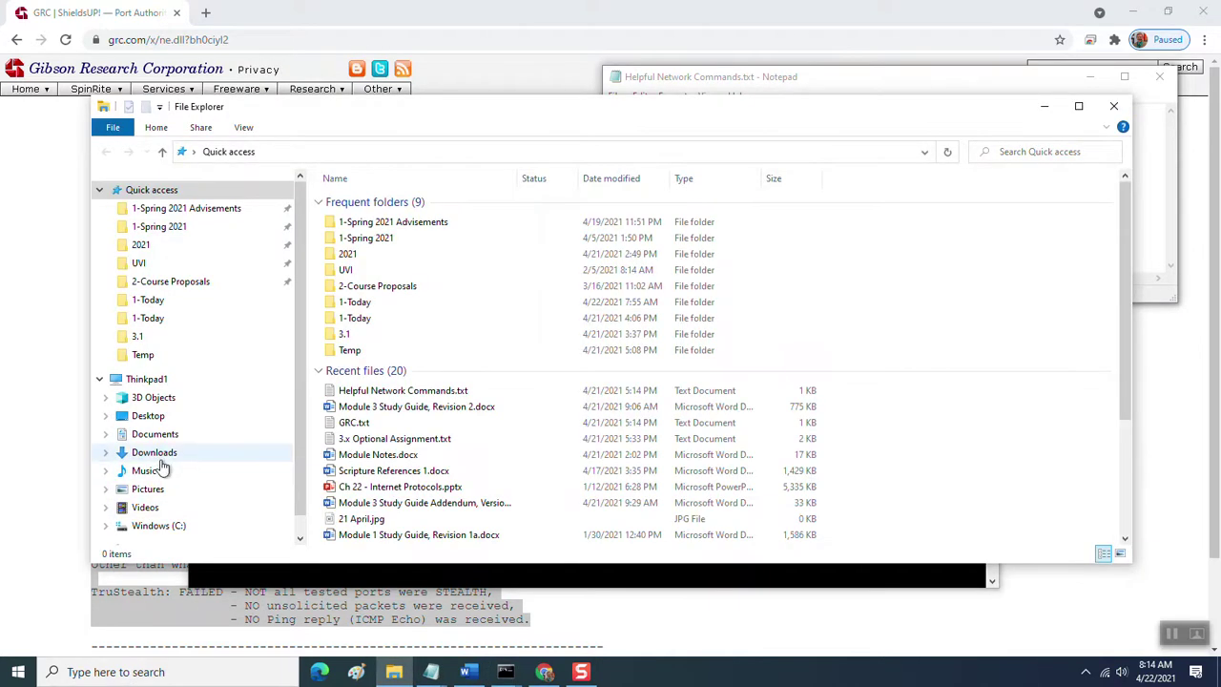
click(172, 526)
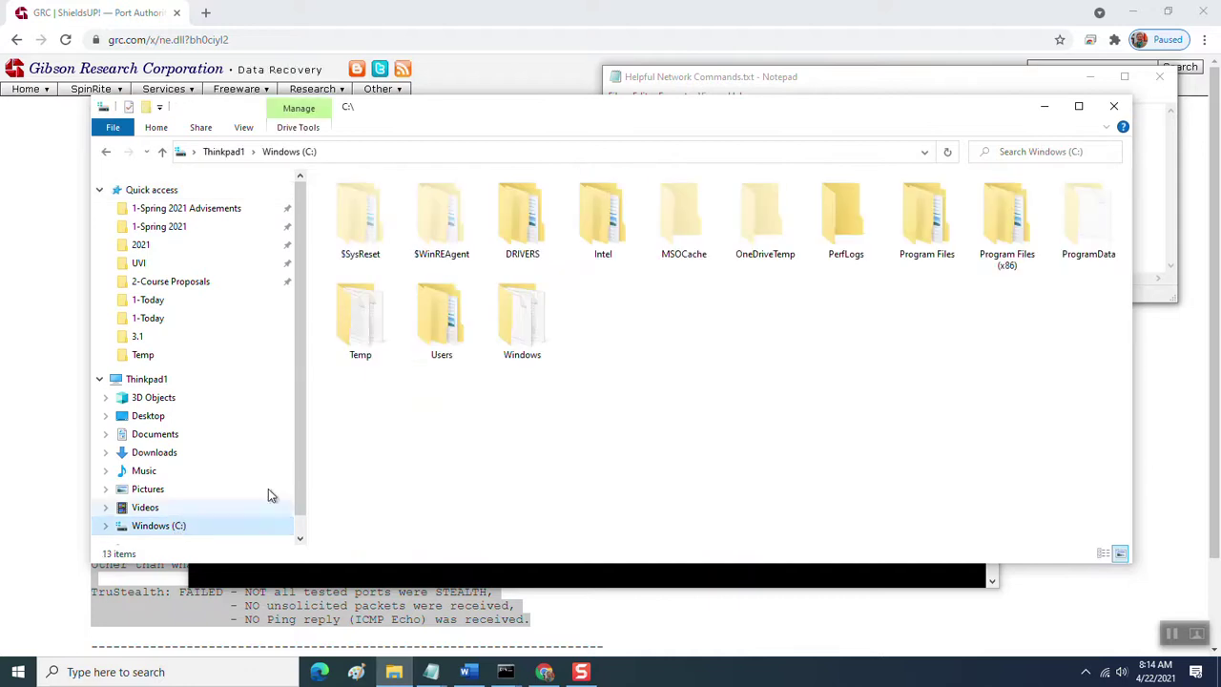
double_click(386, 321)
double_click(351, 269)
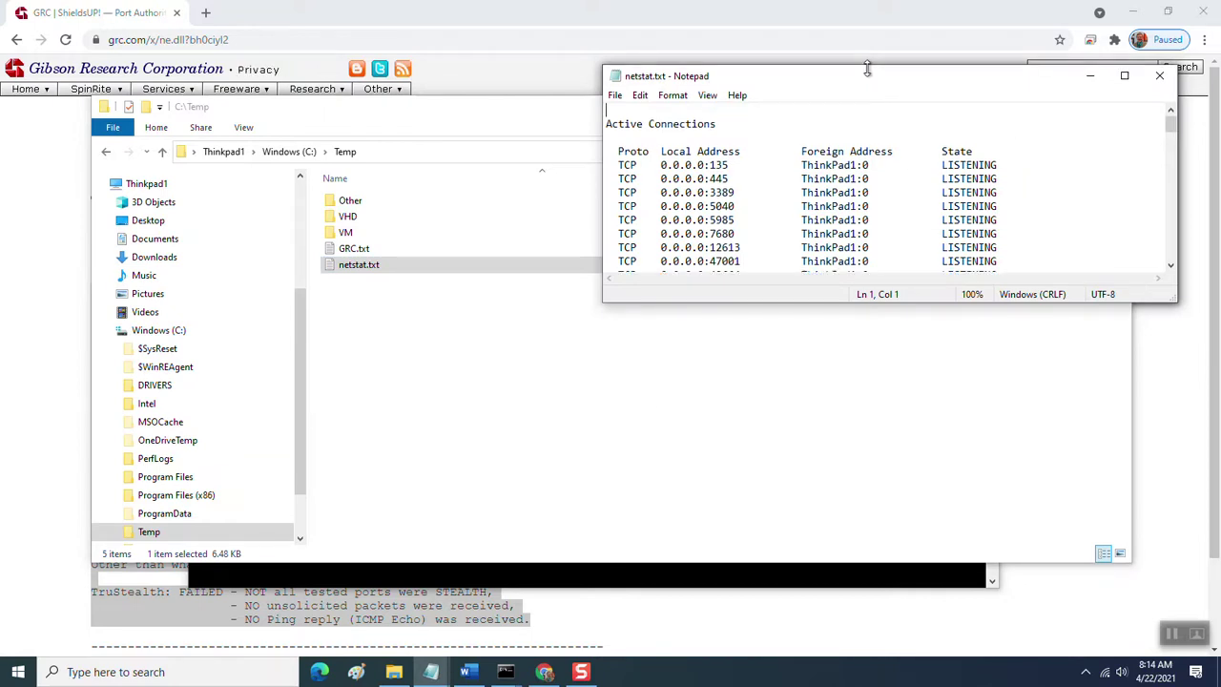
- Make the netstat.txt window taller and move it to the opposite side of the screen
drag(871, 67, 868, 22)
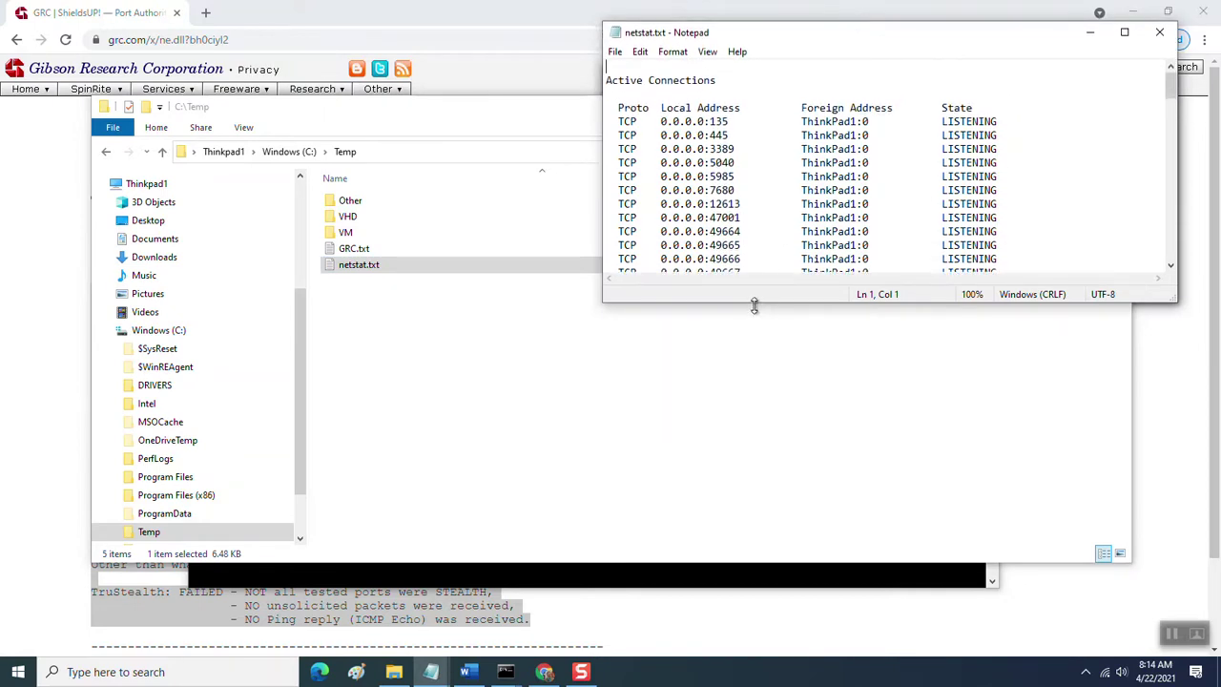
drag(752, 304, 772, 595)
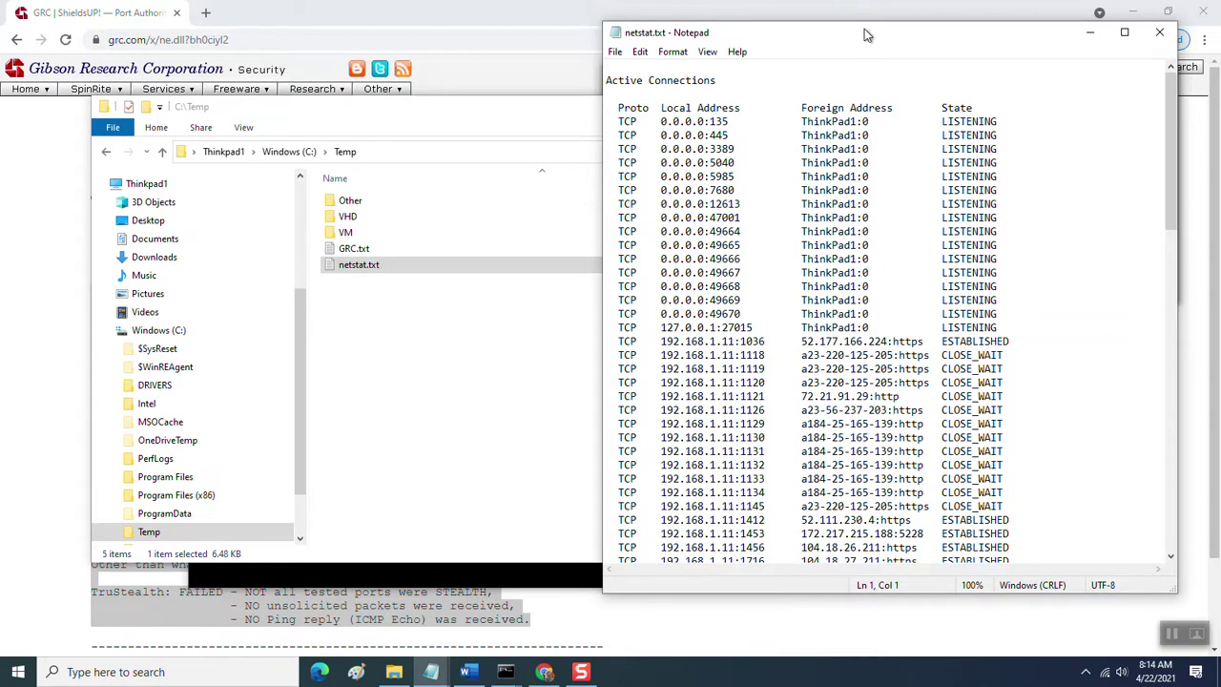
drag(865, 29, 293, 29)
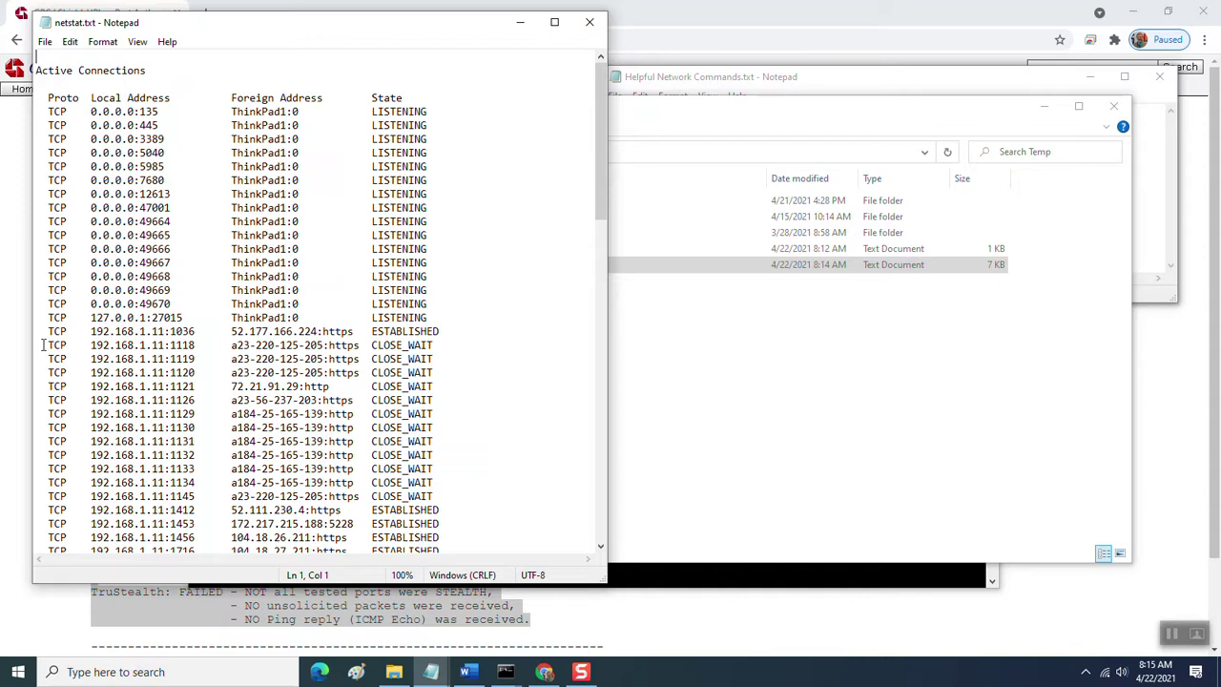
- Highlight the CLOSE_WAIT connections on local ports 1118 through 1145 and view the ESTABLISHED connections below them
drag(39, 345, 442, 498)
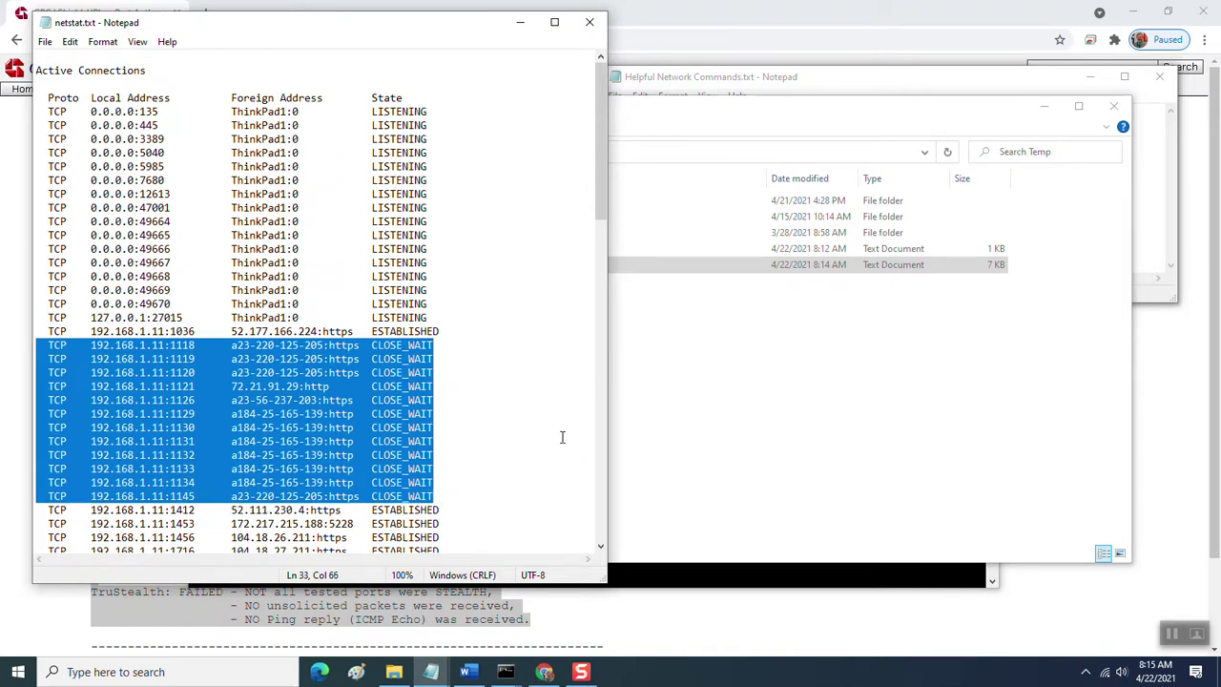
drag(598, 170, 592, 267)
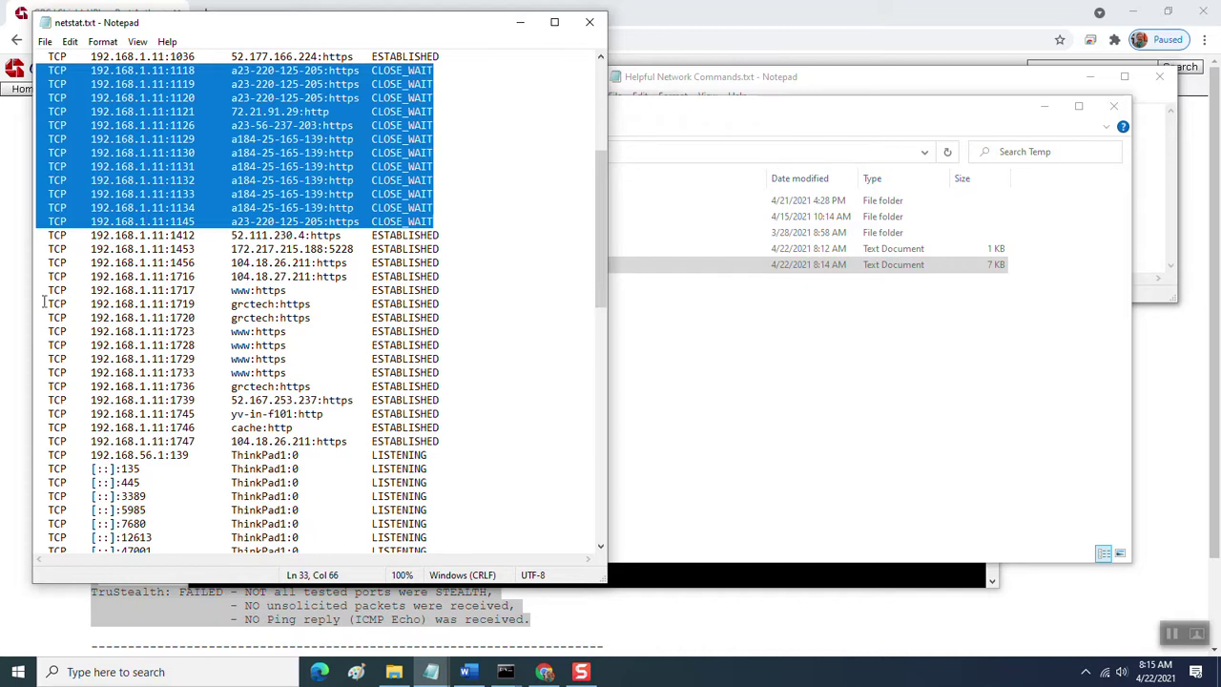
- Delete the three grctech:https connections on local ports 1719, 1720 and 1736 from netstat.txt
drag(37, 303, 37, 331)
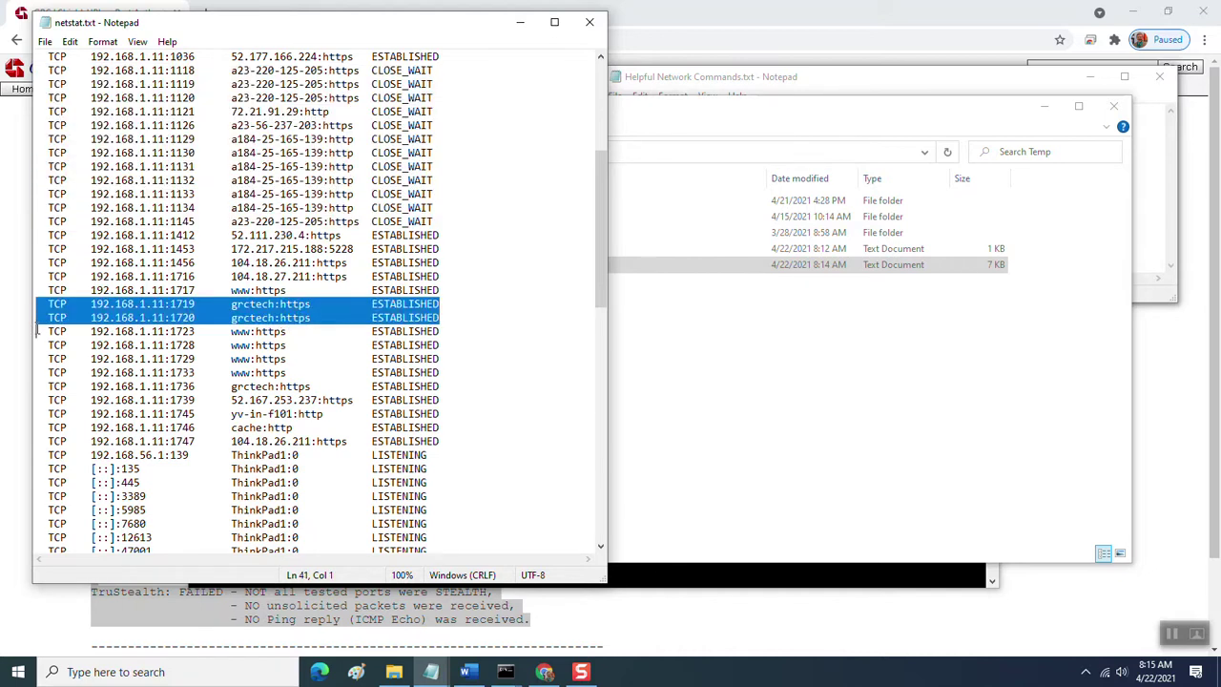
key(Delete)
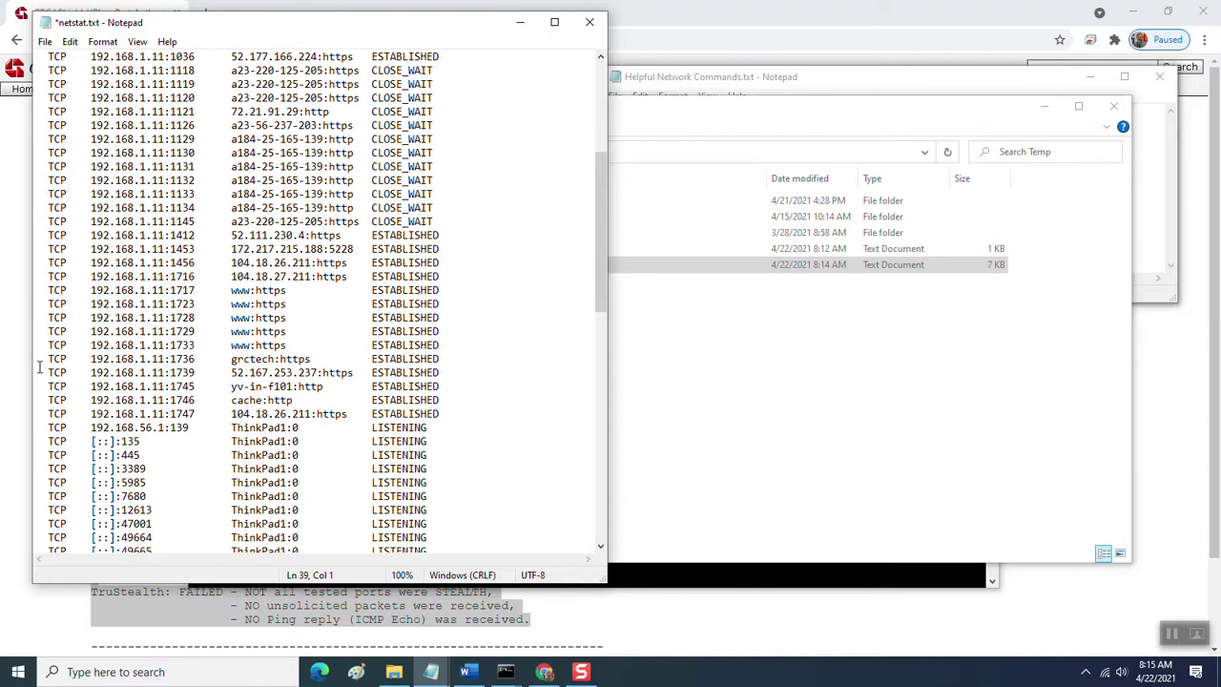
drag(35, 359, 34, 373)
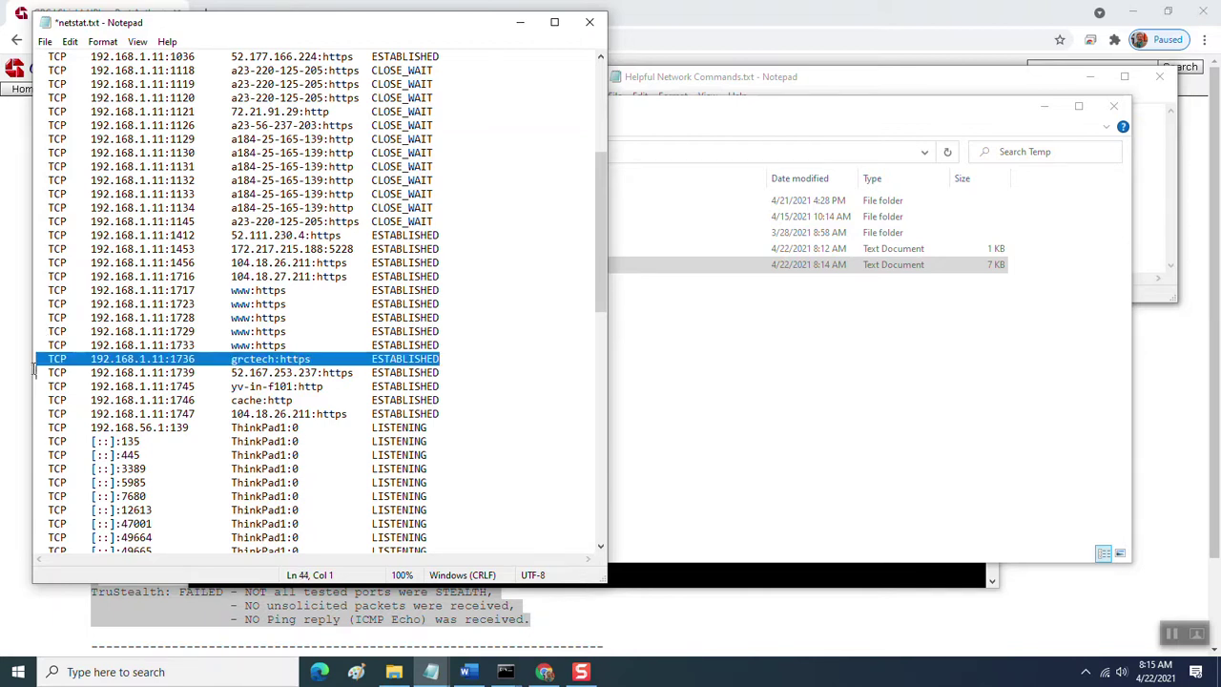
key(Delete)
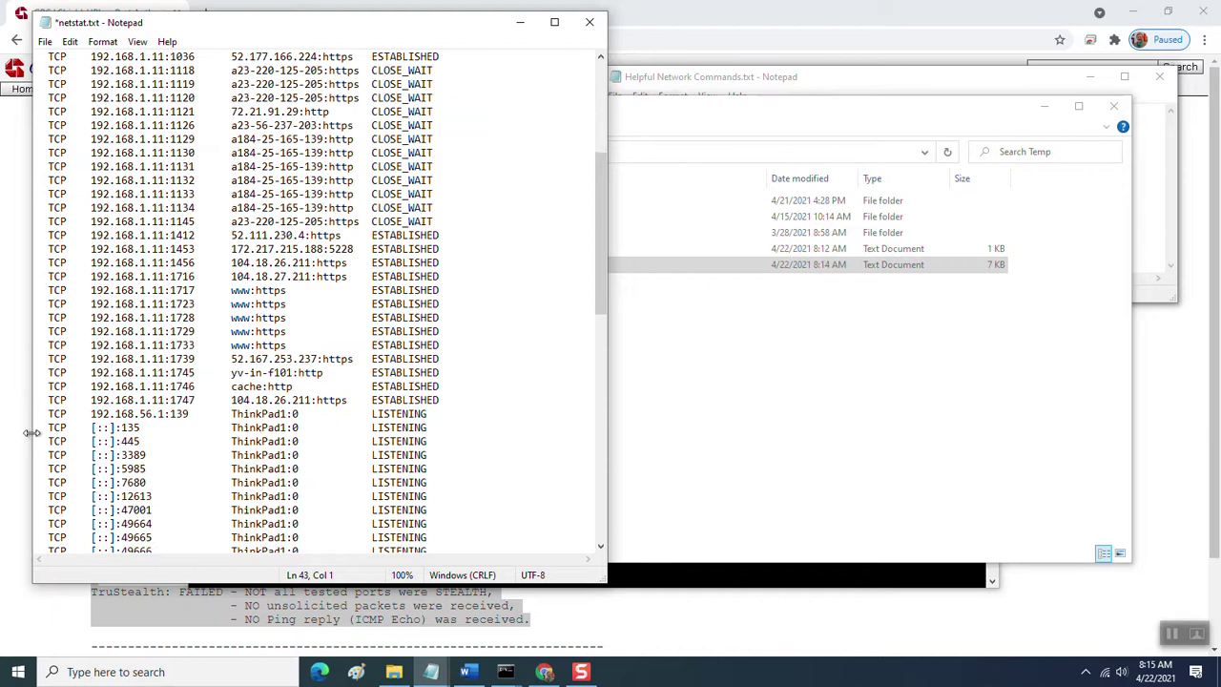
- Delete the rows from TCP [::]:135 through UDP 127.0.0.1:64669, and all rows from UDP 192.168.56.1:137 to the end of the list
drag(35, 428, 55, 615)
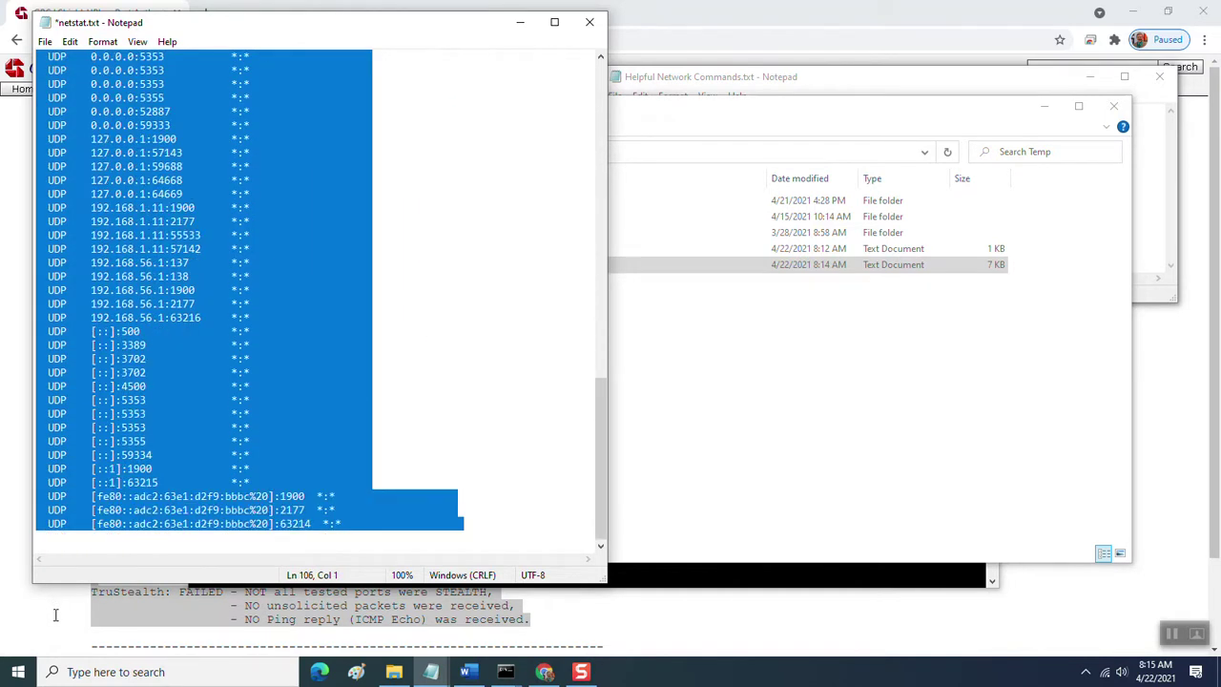
drag(56, 614, 13, 208)
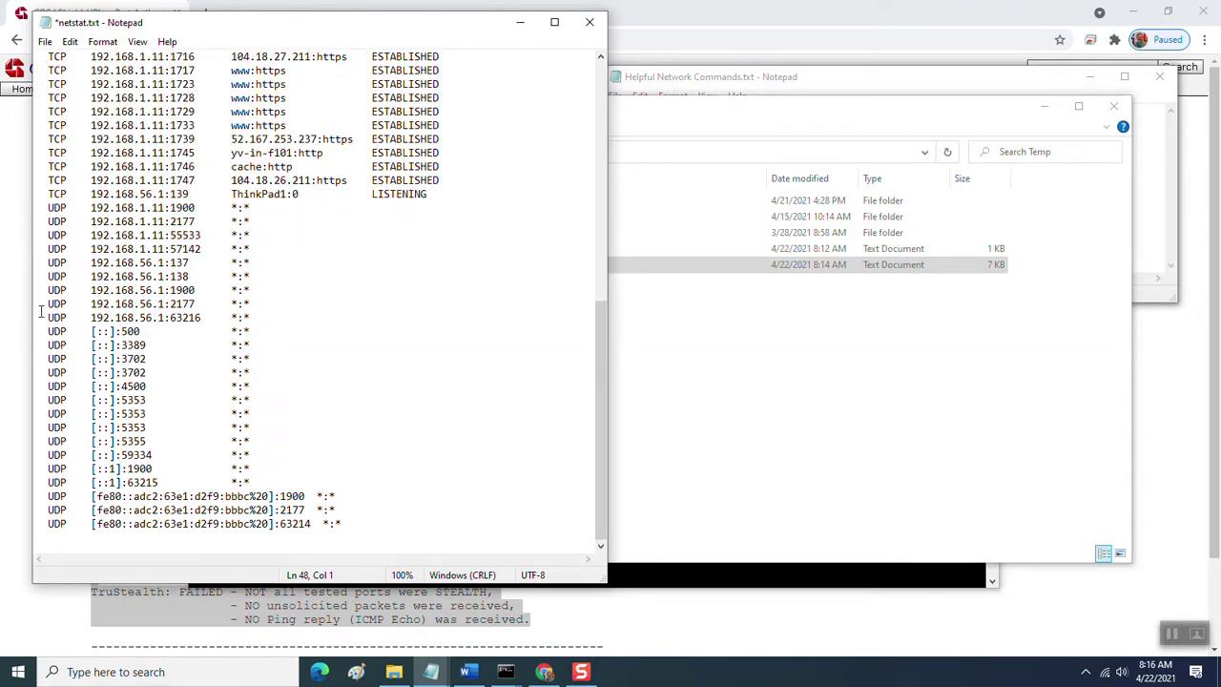
click(35, 262)
drag(34, 262, 69, 537)
key(Delete)
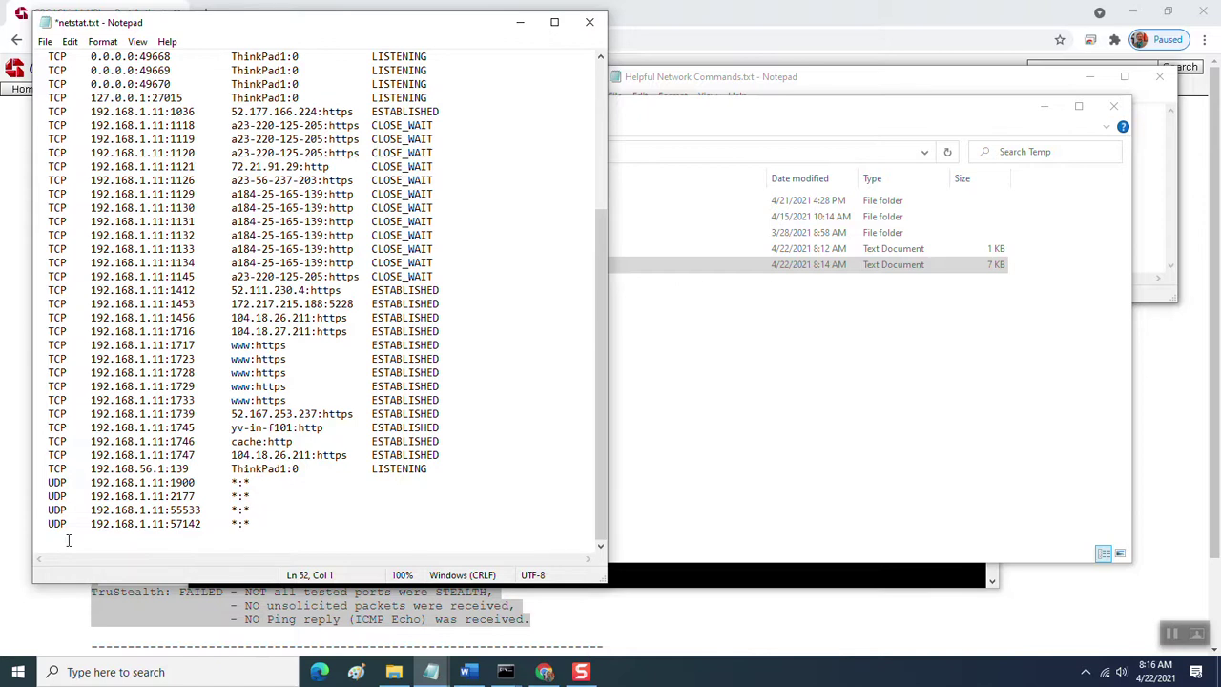
- Delete all LISTENING rows with local address 0.0.0.0, from port 135 through port 49670
scroll(100, 495, up, 5)
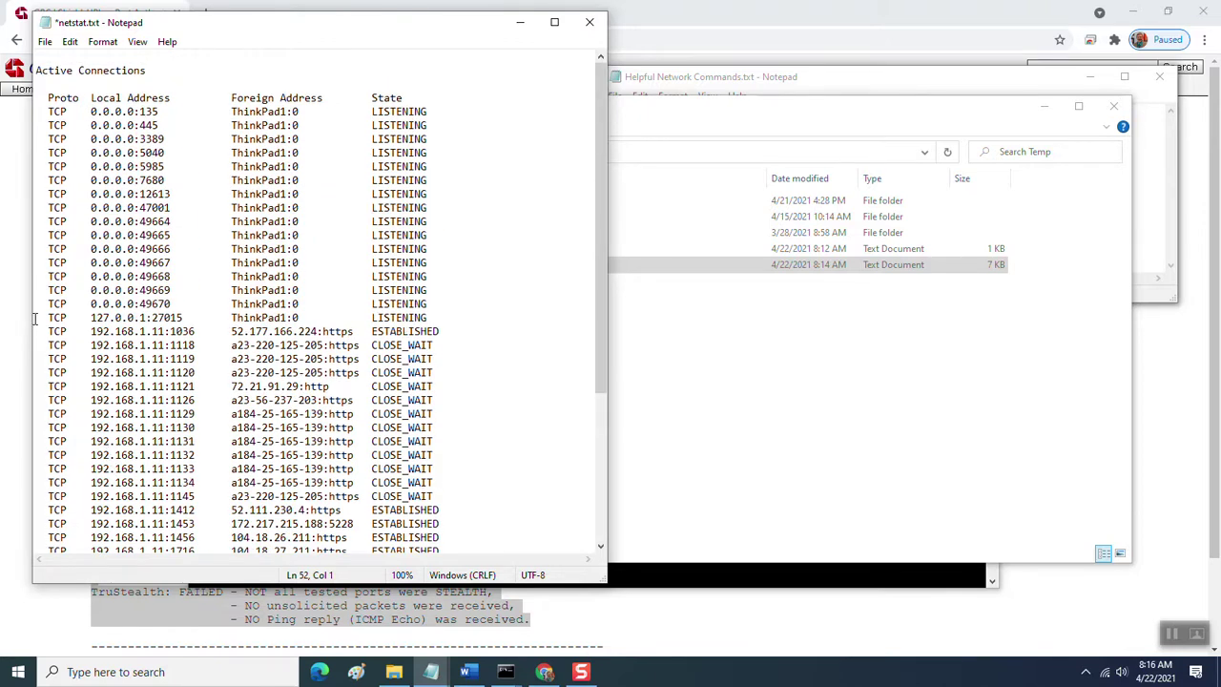
drag(35, 320, 29, 286)
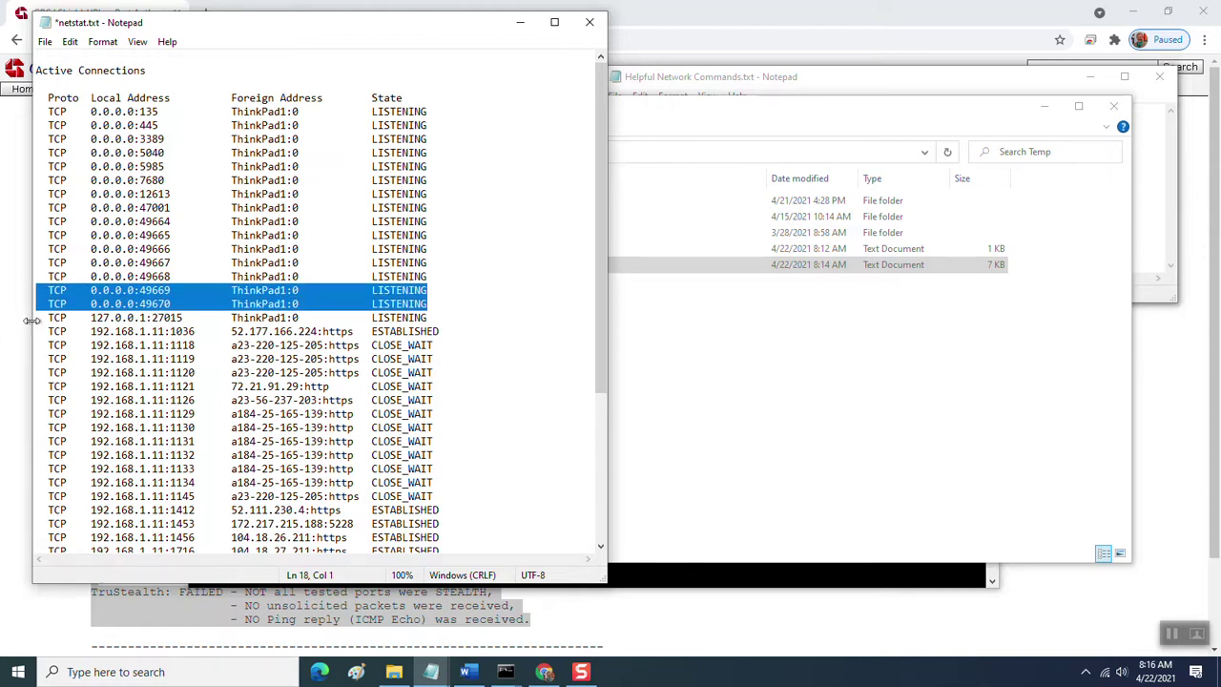
click(37, 321)
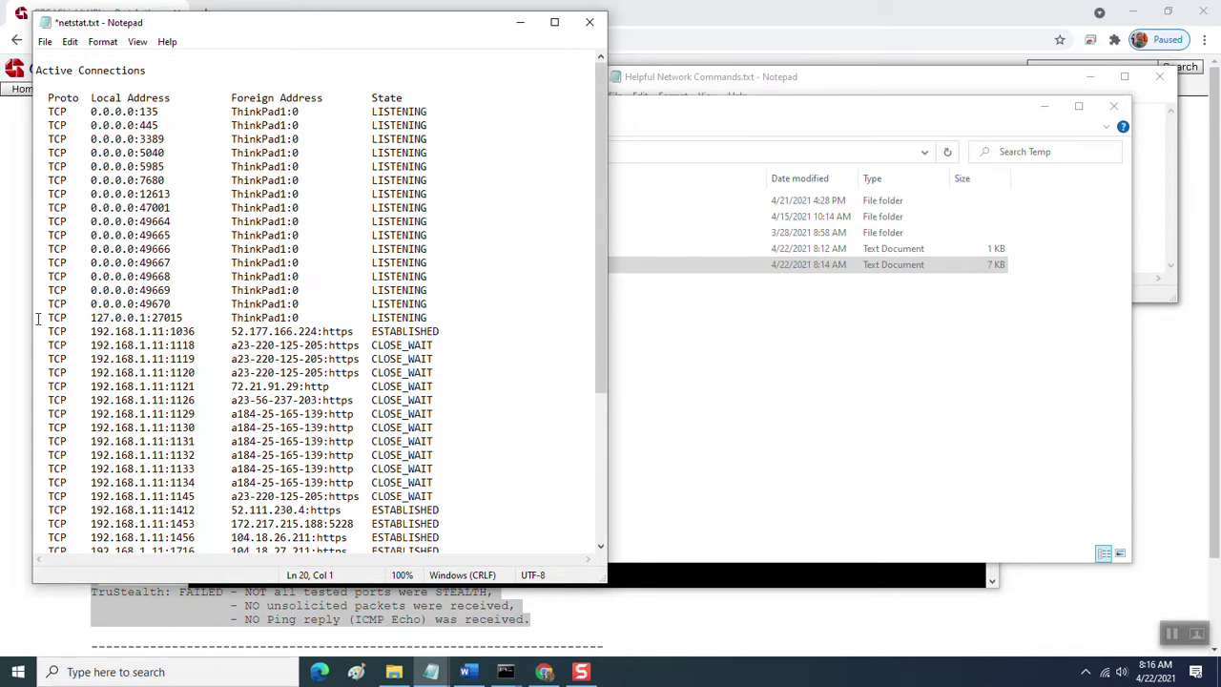
drag(36, 318, 16, 124)
key(Delete)
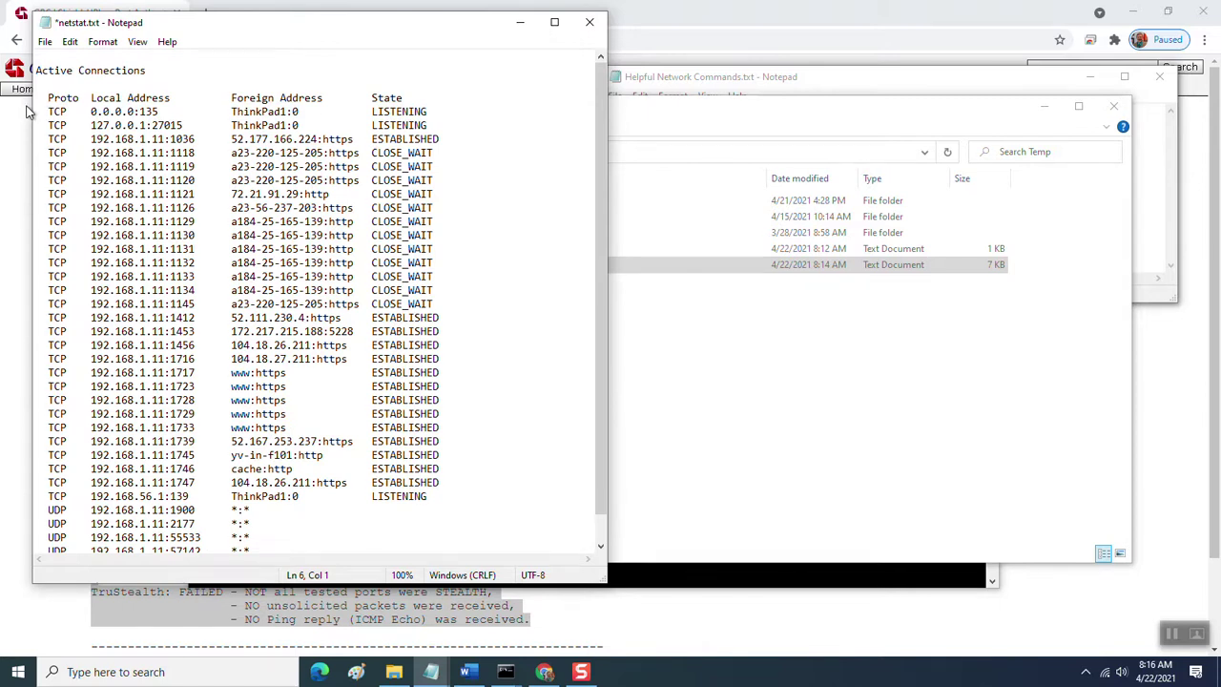
click(34, 112)
drag(35, 115, 34, 123)
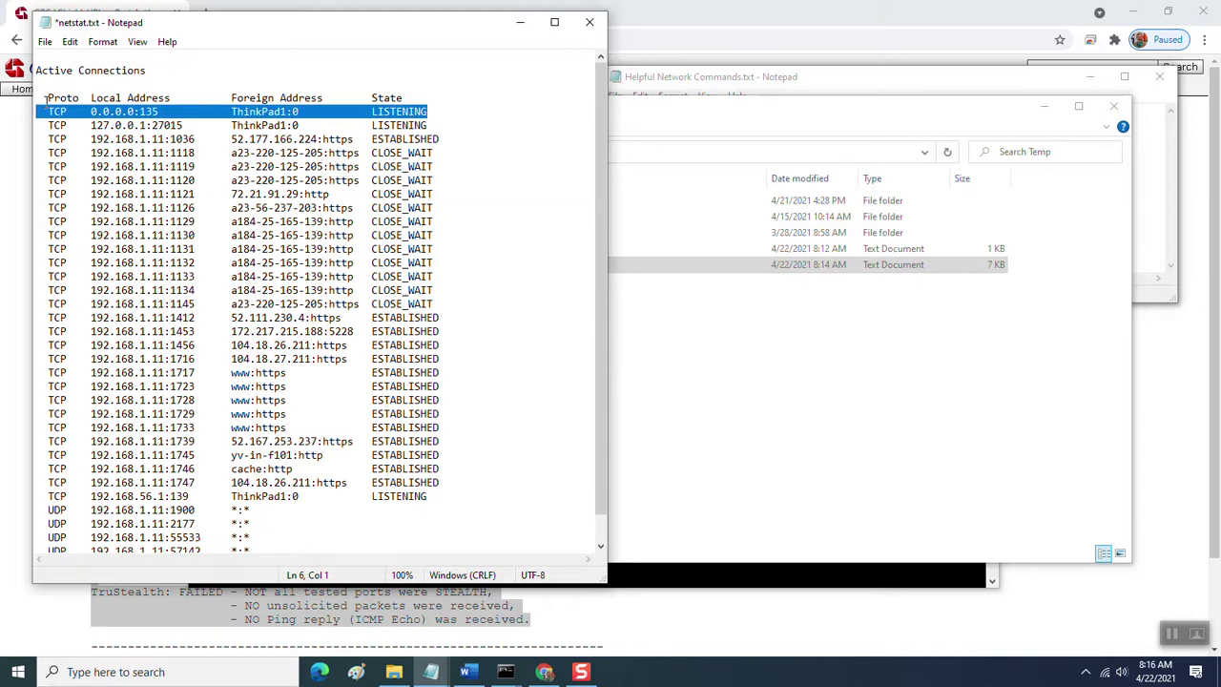
key(Delete)
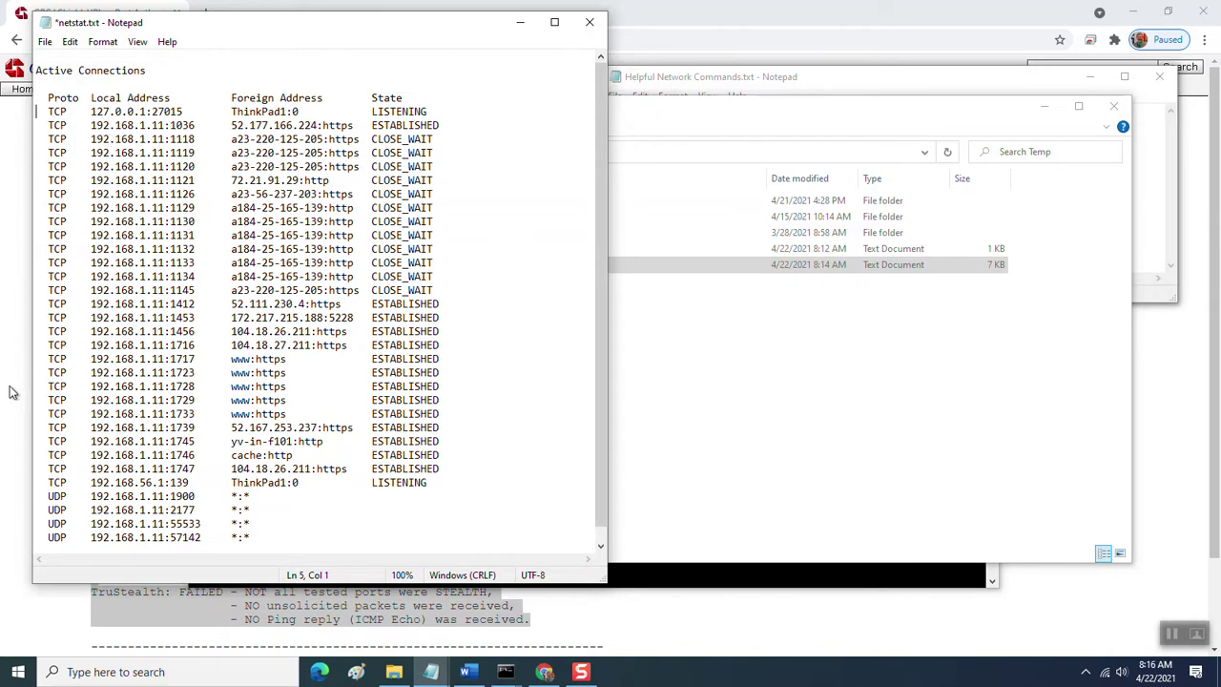
- Highlight the 192.168.56.1:139 row and the CLOSE_WAIT connections on local ports 1118 through 1145, and bring GRC.txt to the front for comparison
click(38, 485)
drag(38, 485, 37, 496)
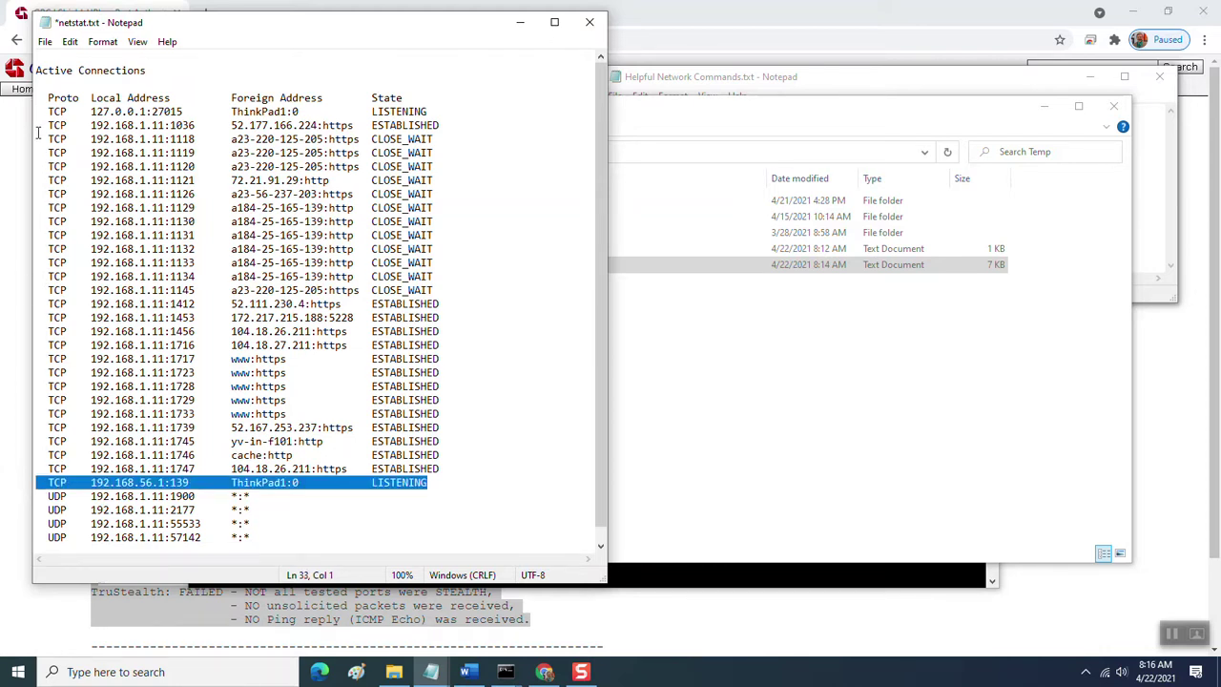
drag(36, 138, 2, 306)
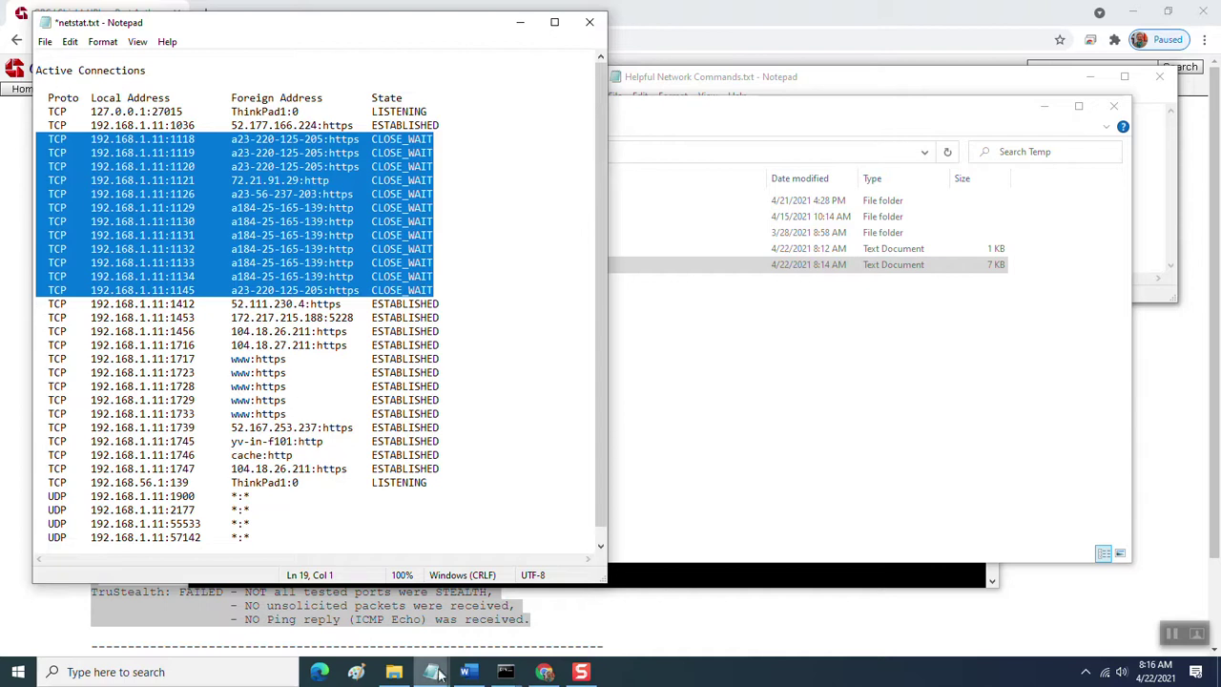
click(432, 673)
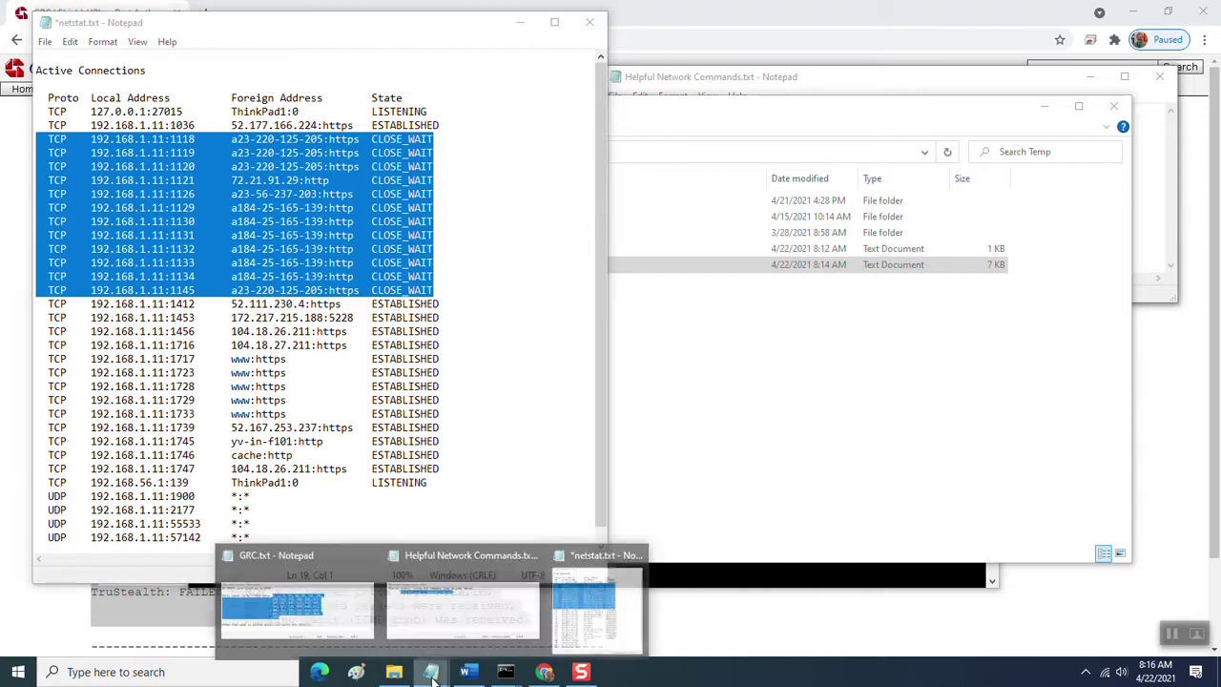
click(372, 615)
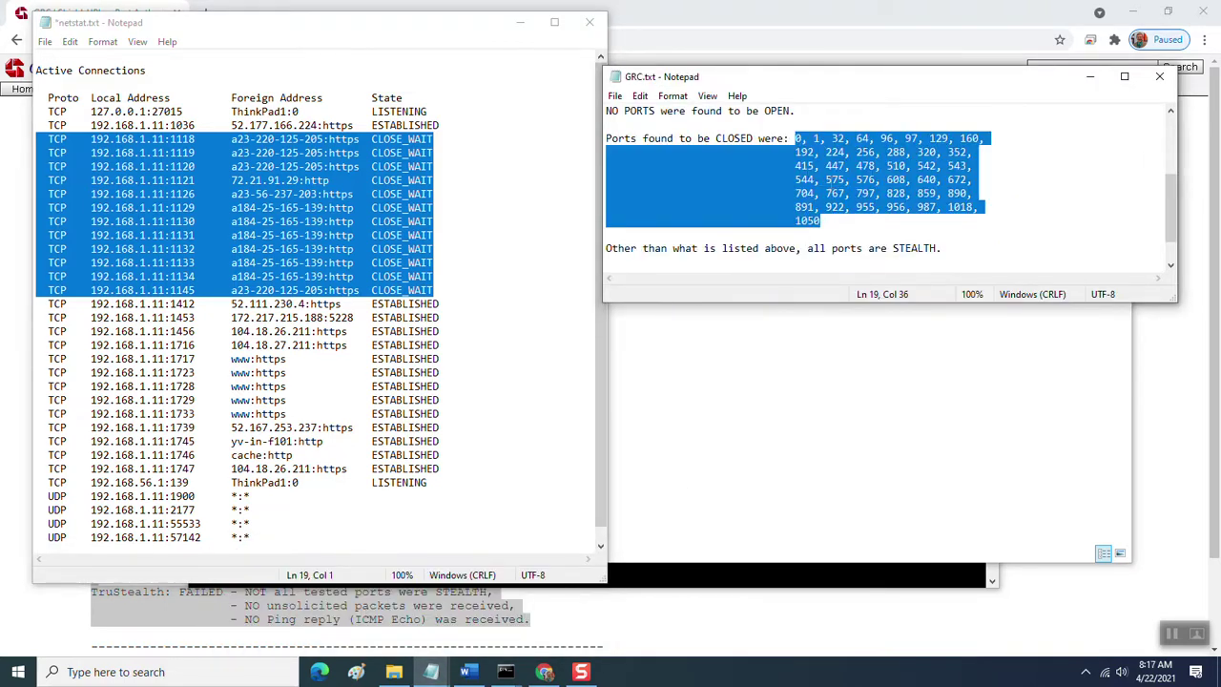